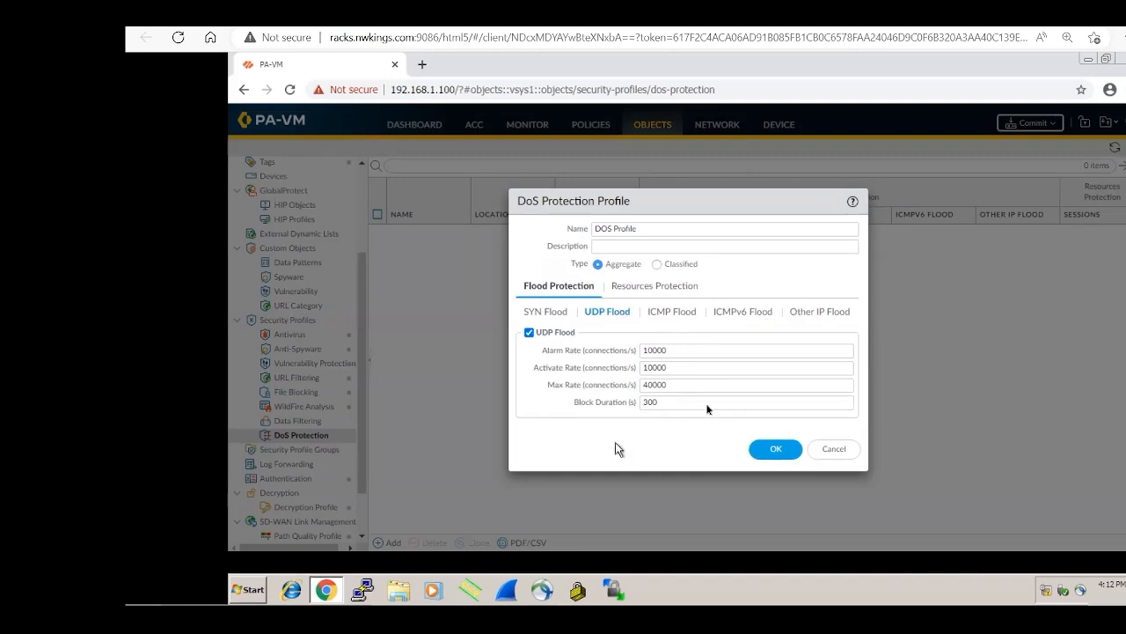
# Review the SYN and UDP flood settings, and enable ICMP, ICMPv6 and Other IP flood protection in the DoS profile
pyautogui.click(534, 312)
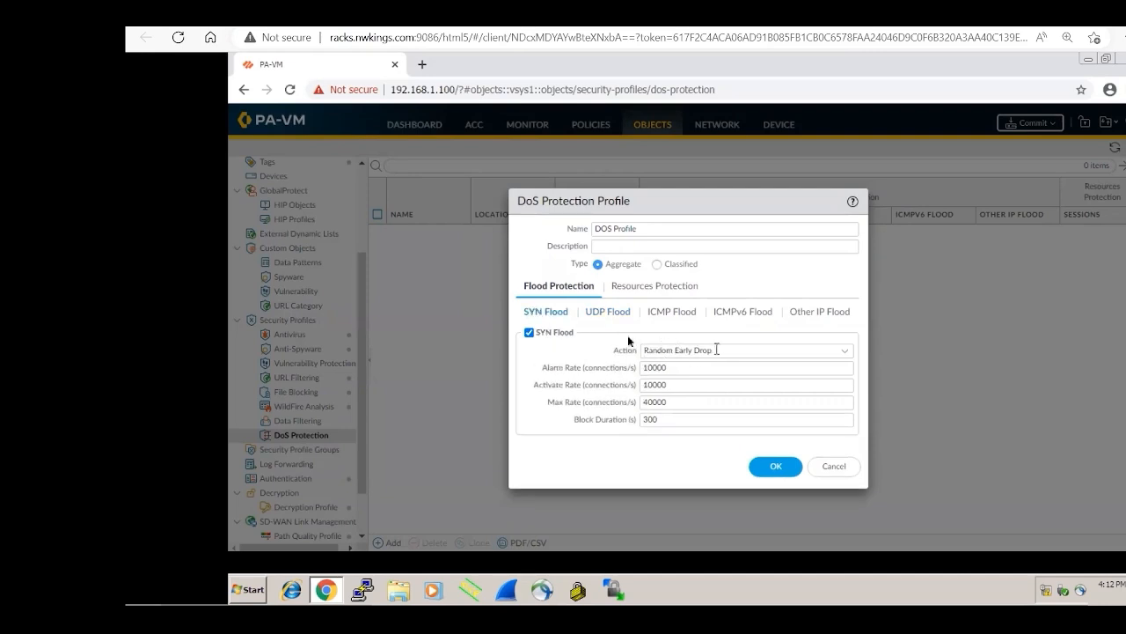
pyautogui.click(607, 313)
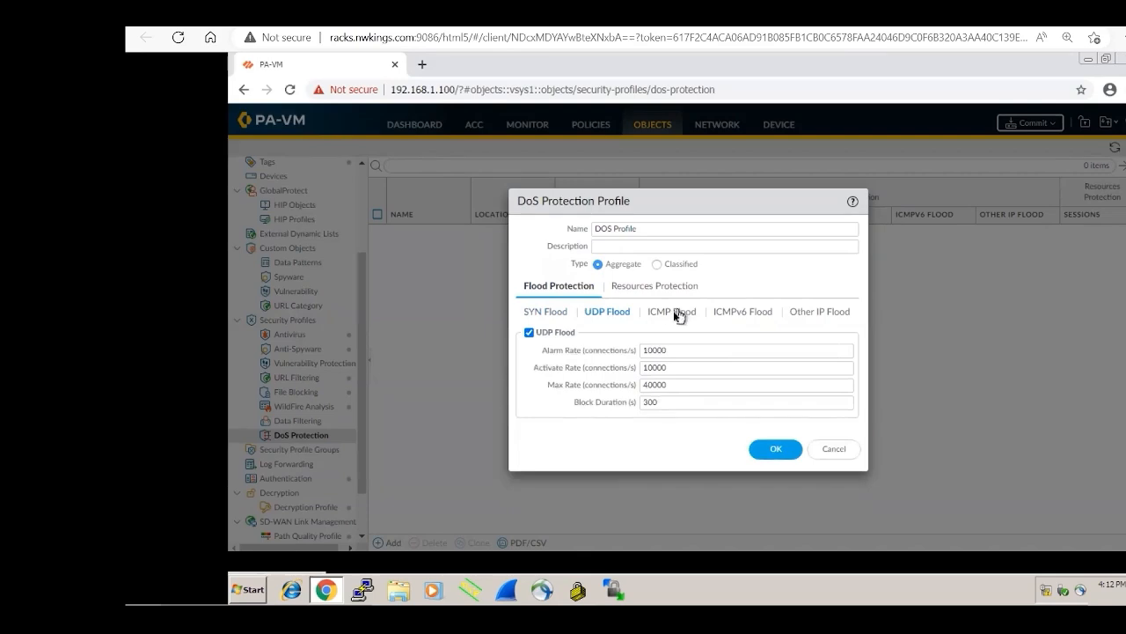
pyautogui.click(664, 317)
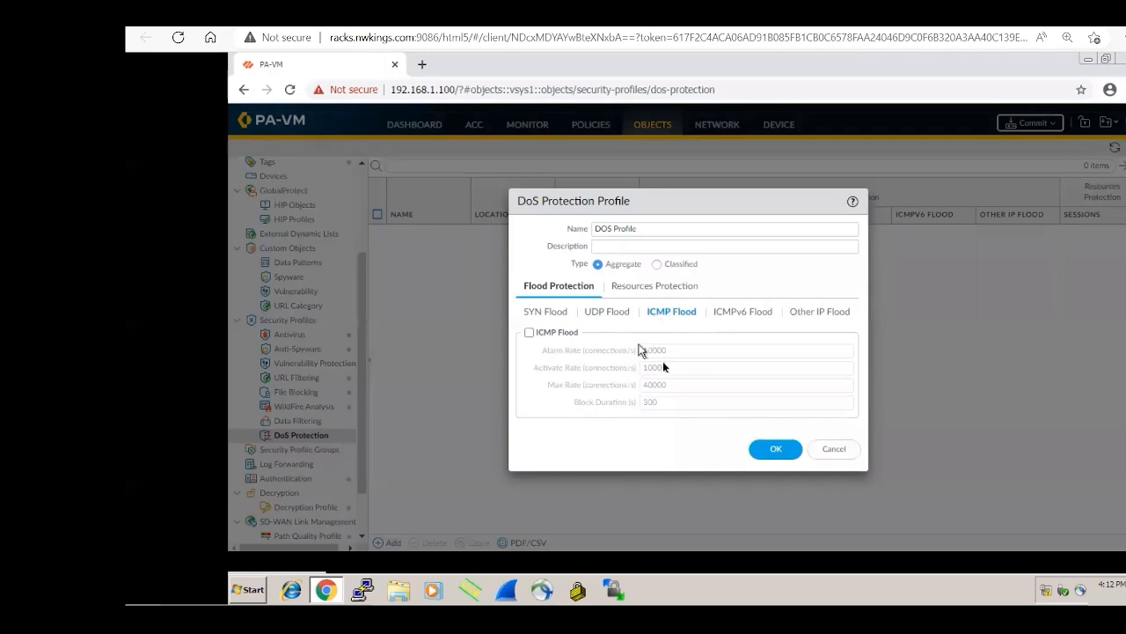
pyautogui.click(529, 333)
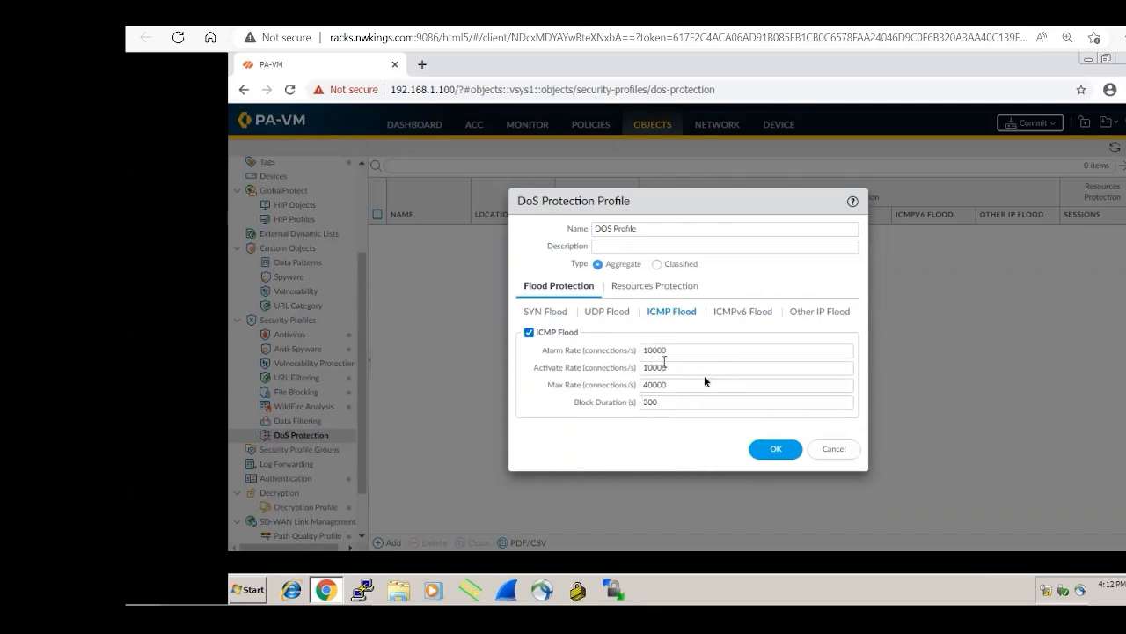
pyautogui.click(737, 315)
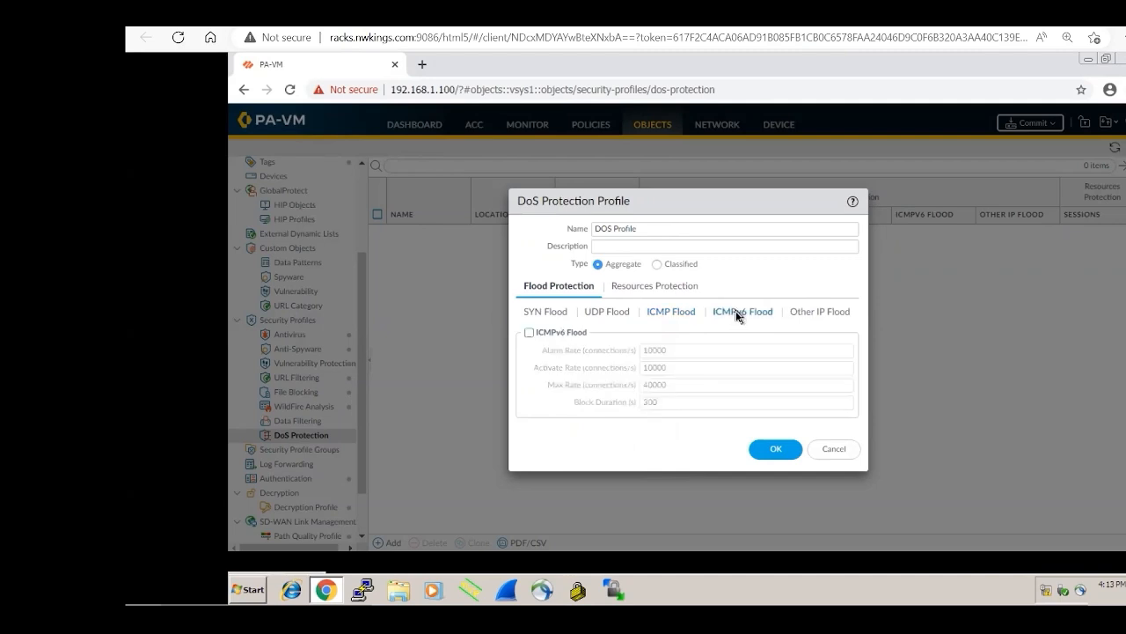
pyautogui.click(530, 333)
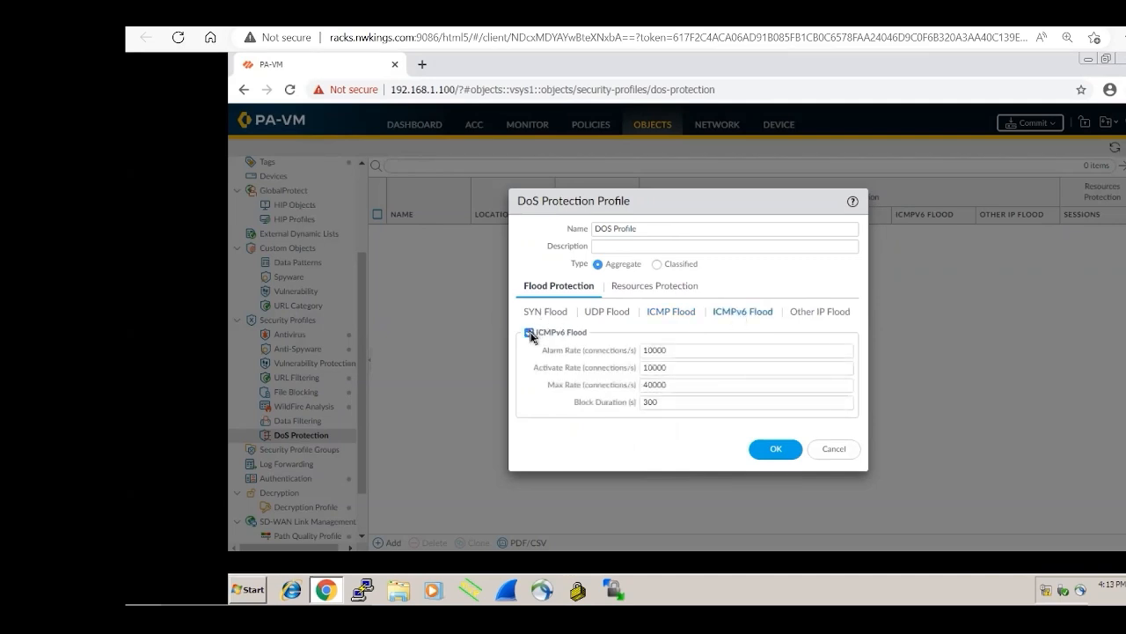
pyautogui.click(803, 313)
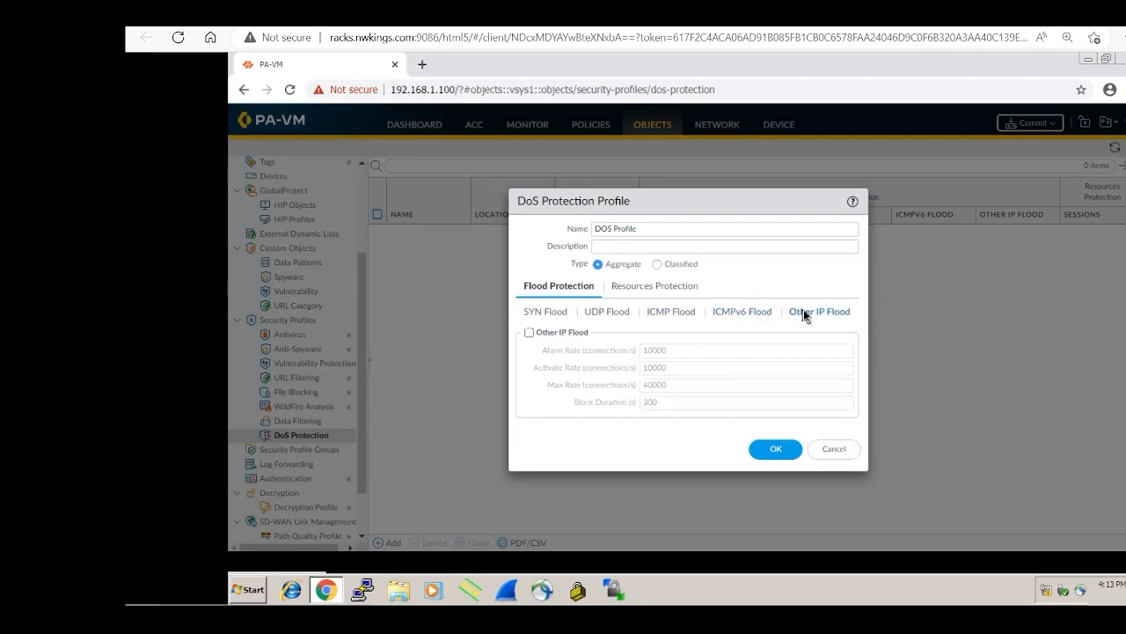
pyautogui.click(529, 332)
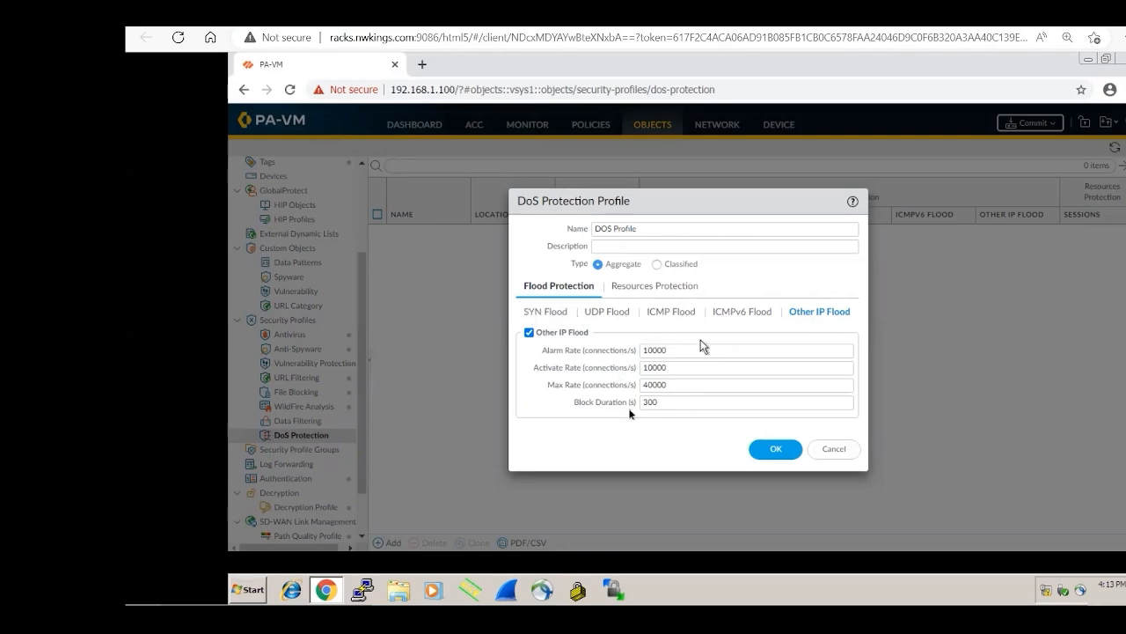
# Enable the concurrent sessions limit in the profile's resources protection and check its maximum value field
pyautogui.click(645, 290)
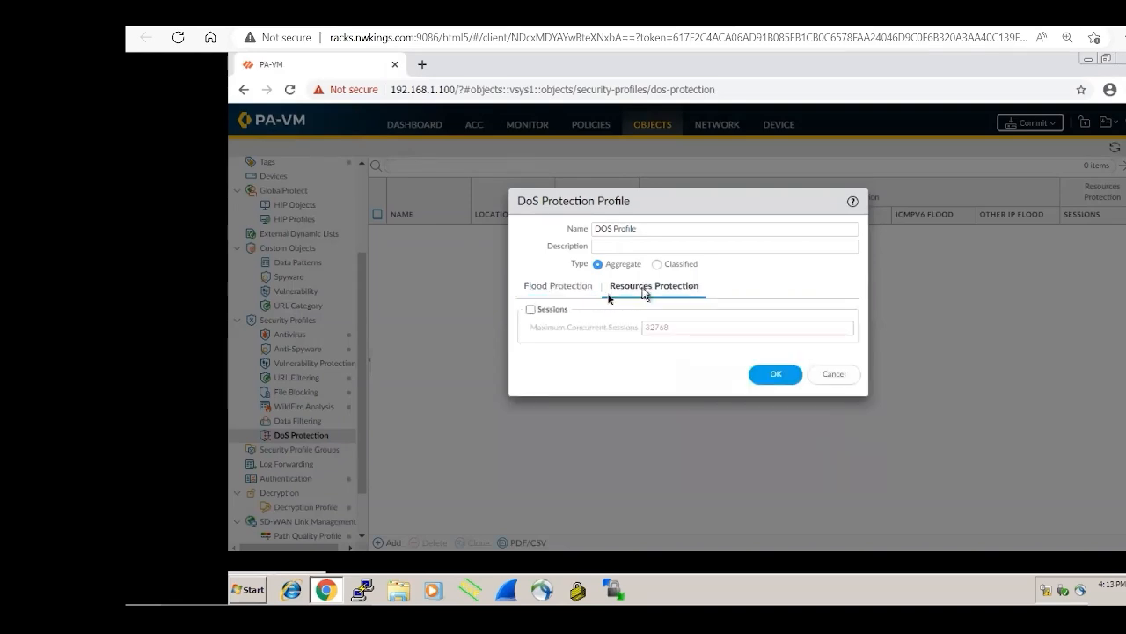
pyautogui.click(530, 310)
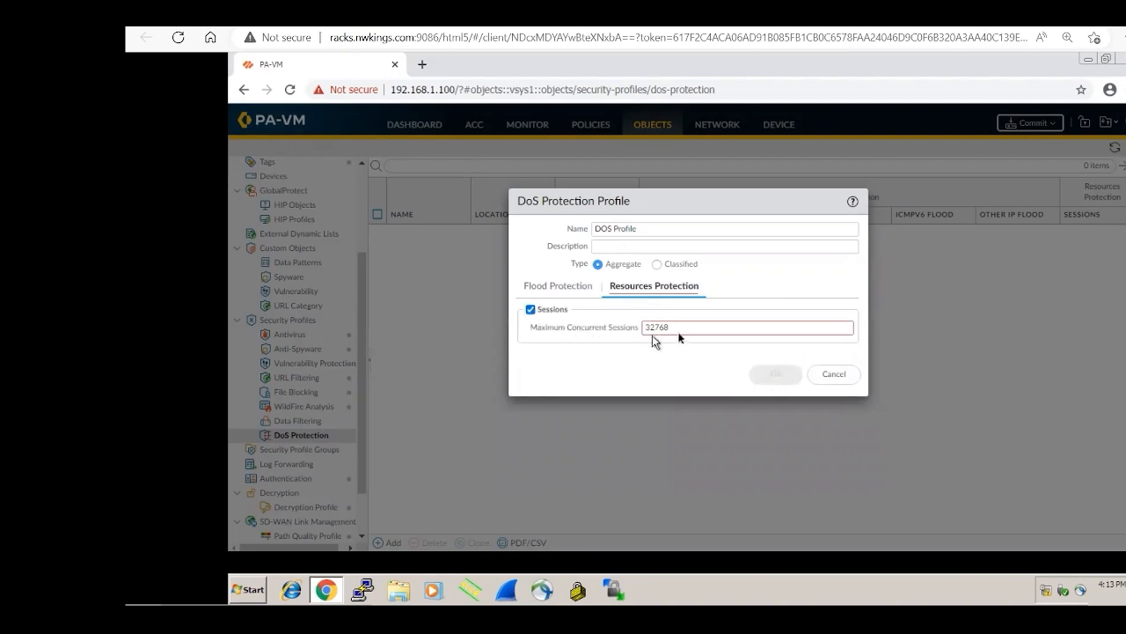
pyautogui.moveTo(684, 327)
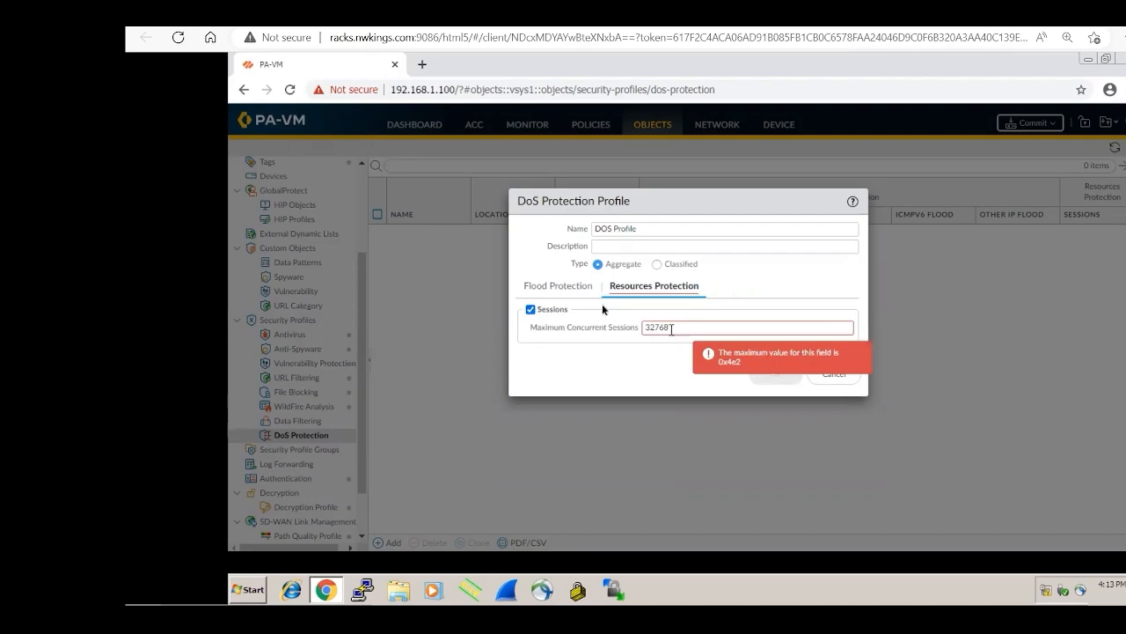
# Disable Other IP flood and UDP flood protection in the DoS profile
pyautogui.click(563, 290)
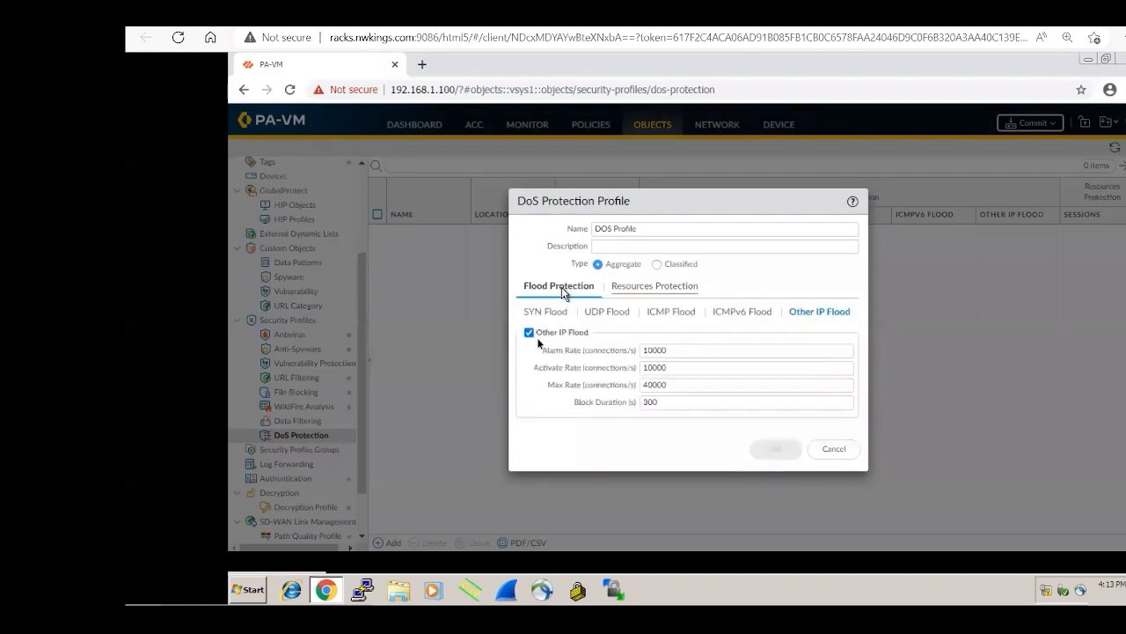
pyautogui.click(529, 334)
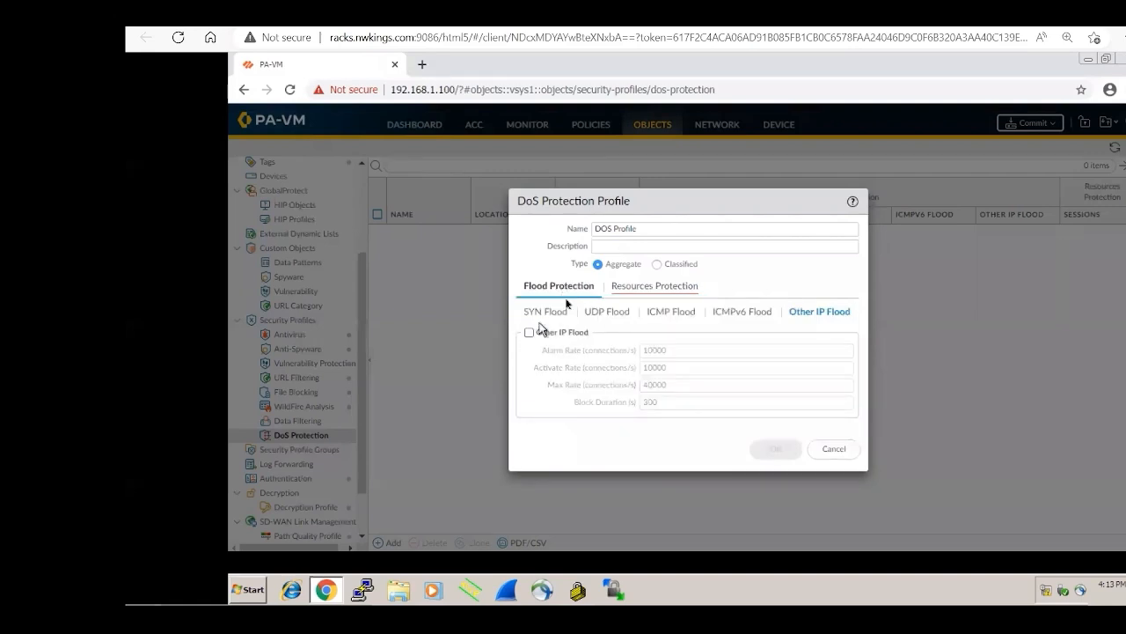
pyautogui.click(599, 313)
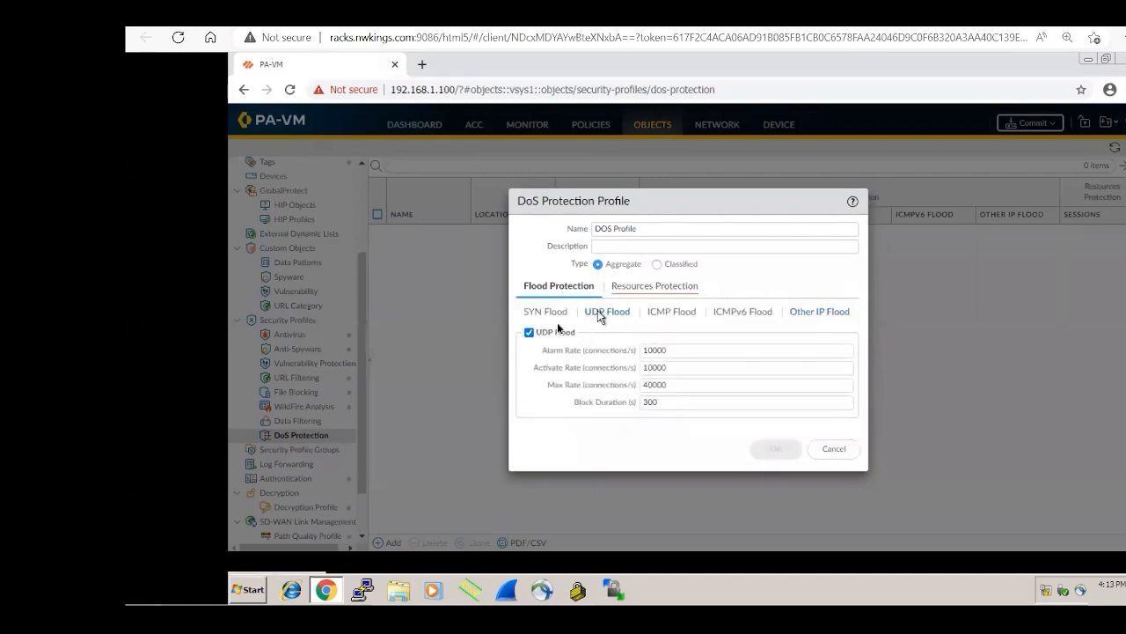
pyautogui.click(528, 332)
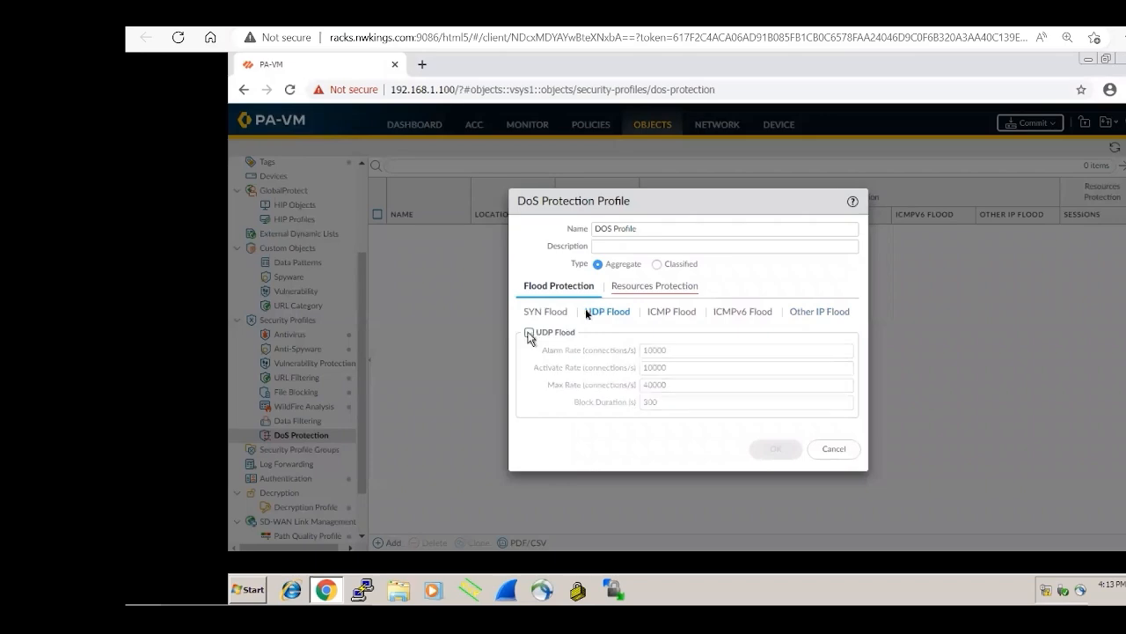
# Set the profile's maximum concurrent sessions to 1200, and discard the profile without saving it
pyautogui.click(653, 290)
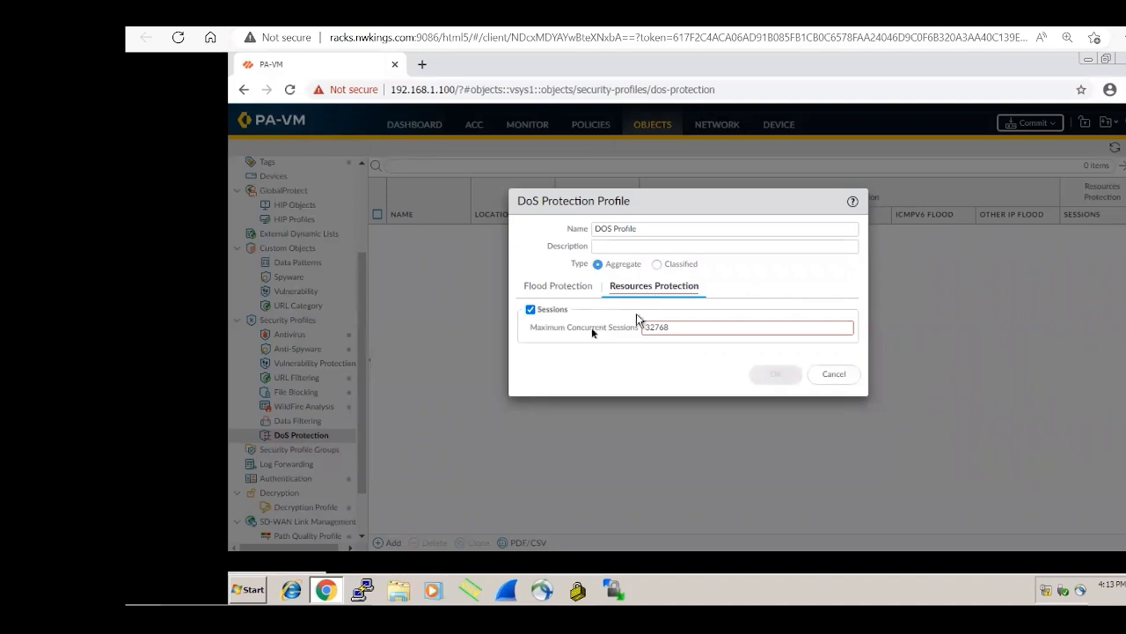
pyautogui.click(680, 328)
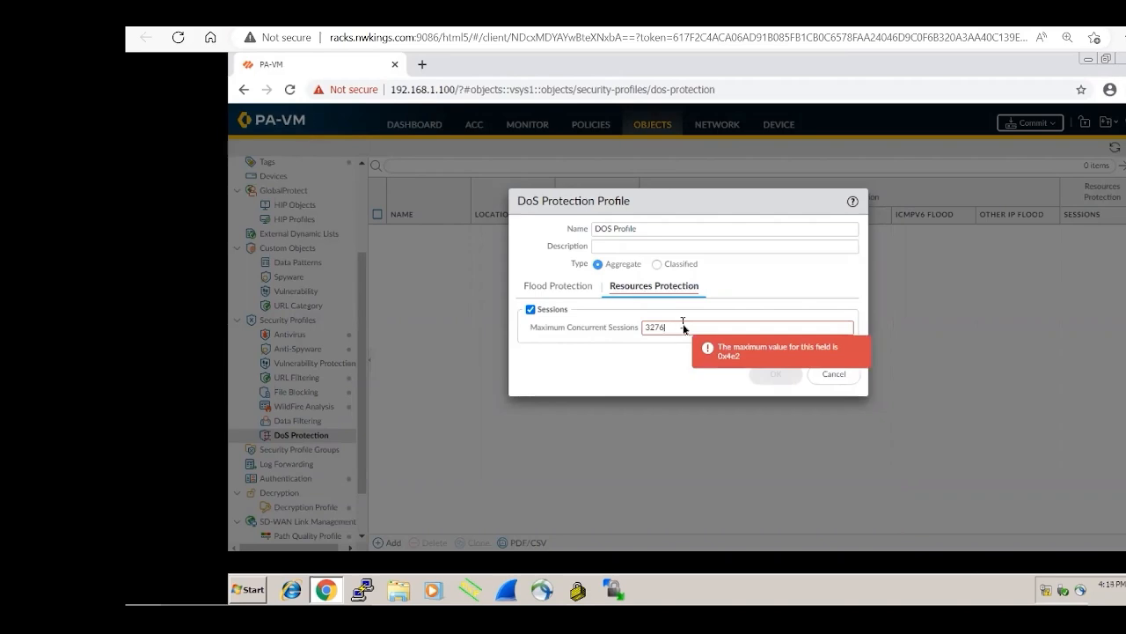
pyautogui.press('BackSpace')
pyautogui.write('1200')
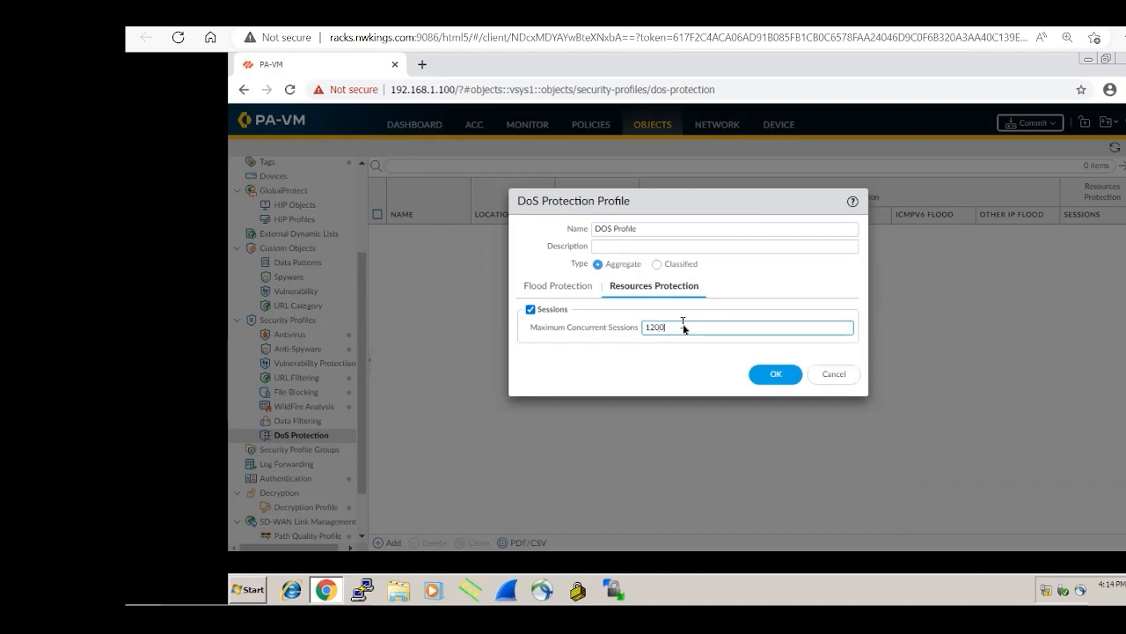
pyautogui.click(831, 377)
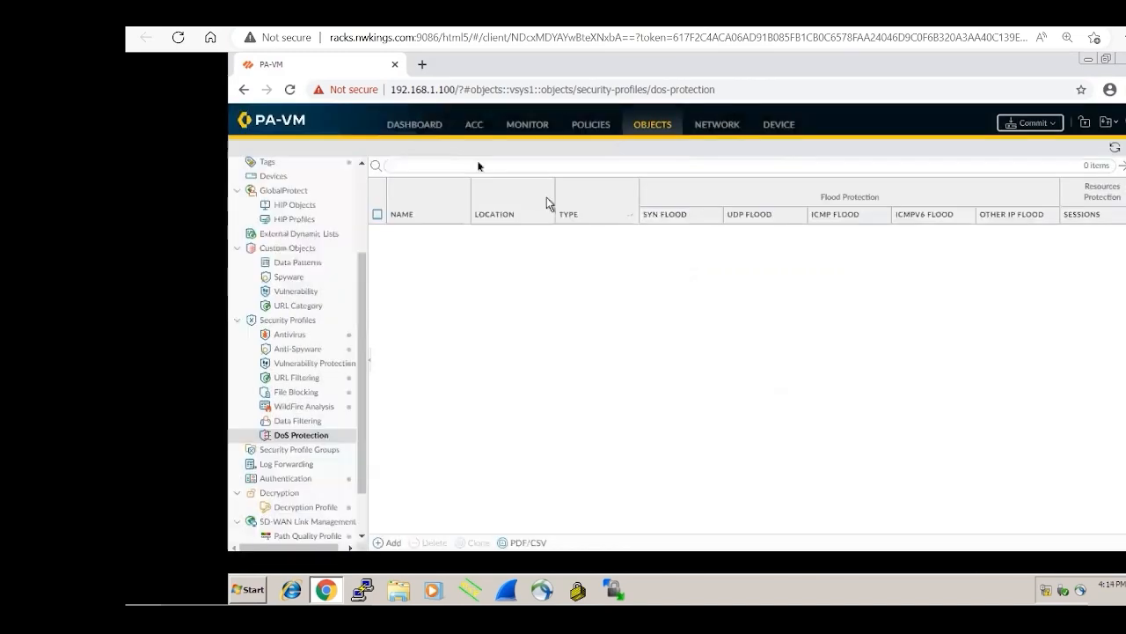
# Check the firewall's session count and capacity in the dashboard's System Resources section
pyautogui.click(417, 126)
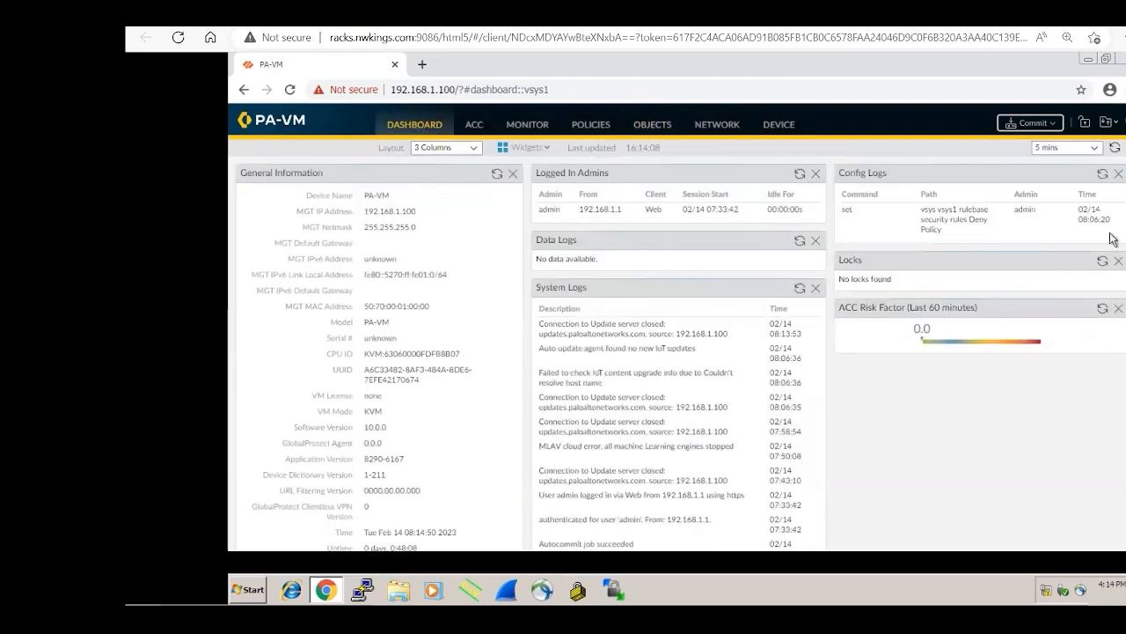
pyautogui.scroll(-2, 314, 533)
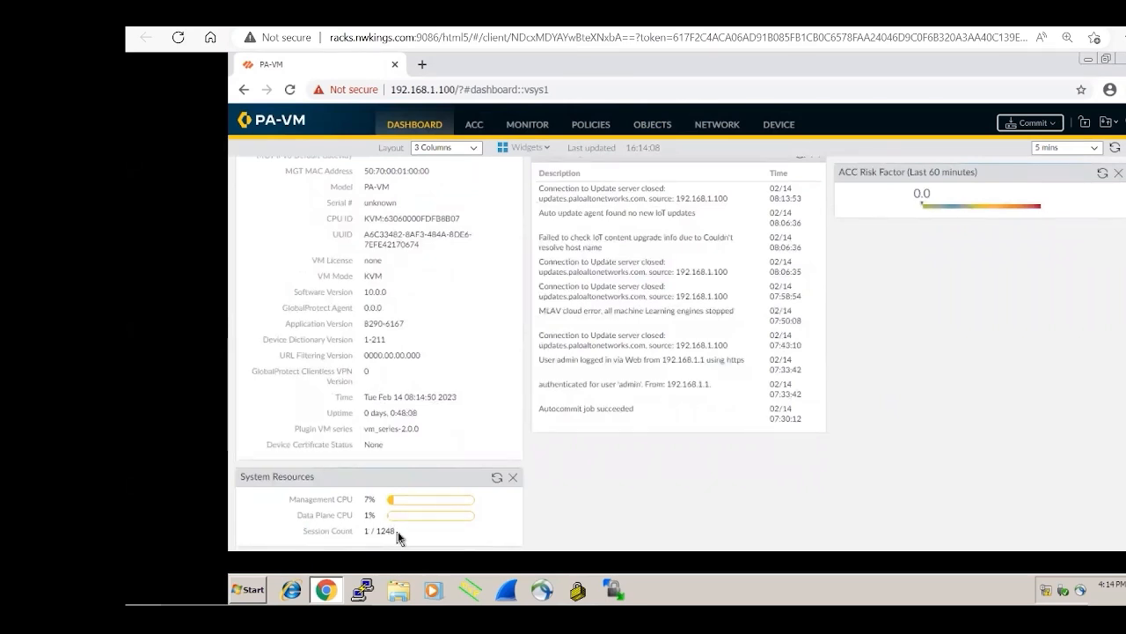
pyautogui.moveTo(396, 535); pyautogui.dragTo(377, 531)
pyautogui.click(400, 537)
# Start a new aggregate DoS Protection profile with SYN flood and UDP flood protection enabled
pyautogui.click(656, 124)
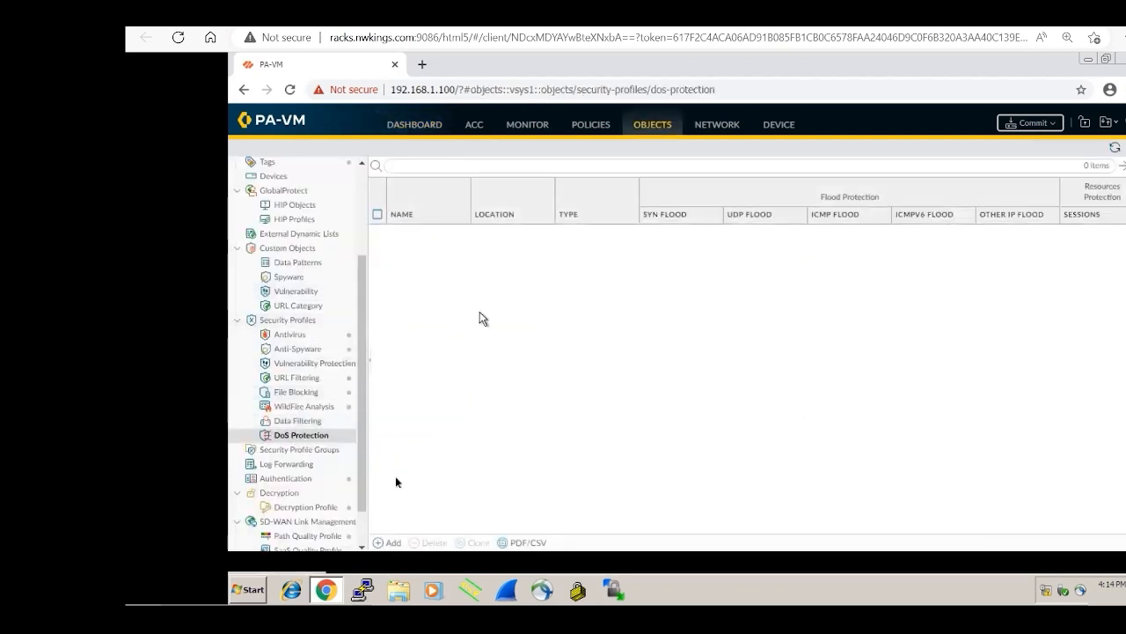
pyautogui.click(380, 543)
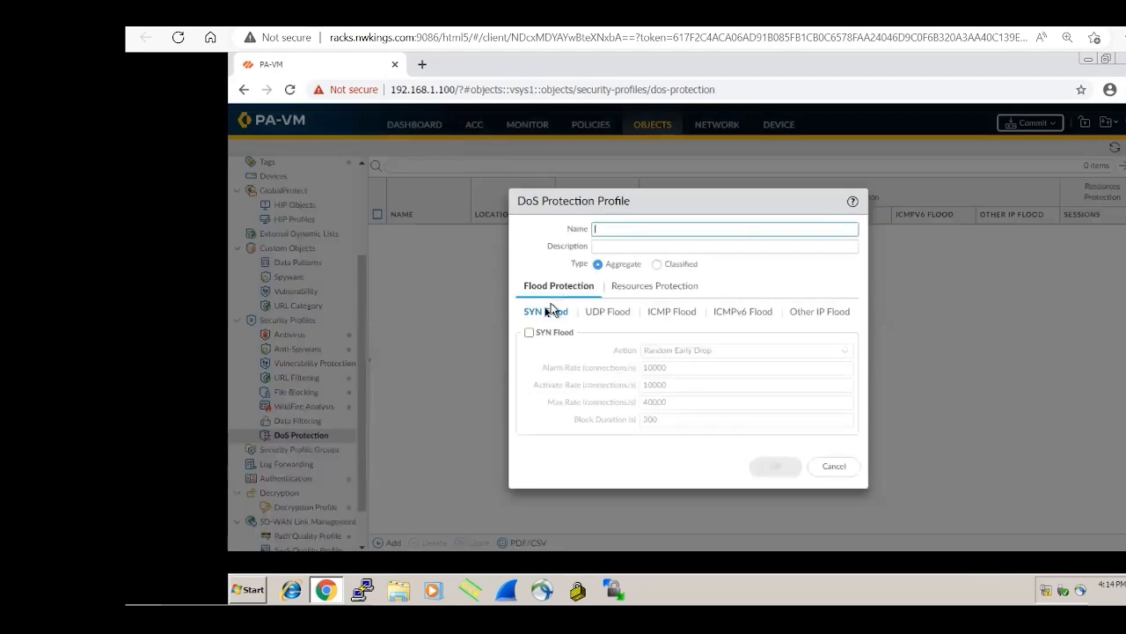
pyautogui.click(529, 333)
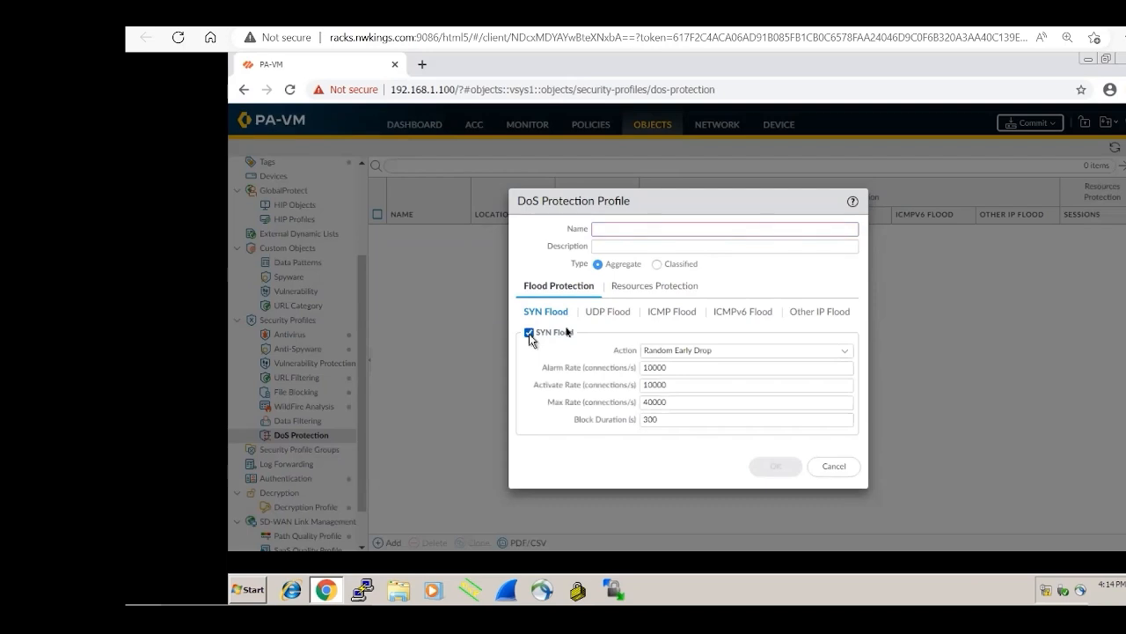
pyautogui.click(599, 313)
pyautogui.click(528, 333)
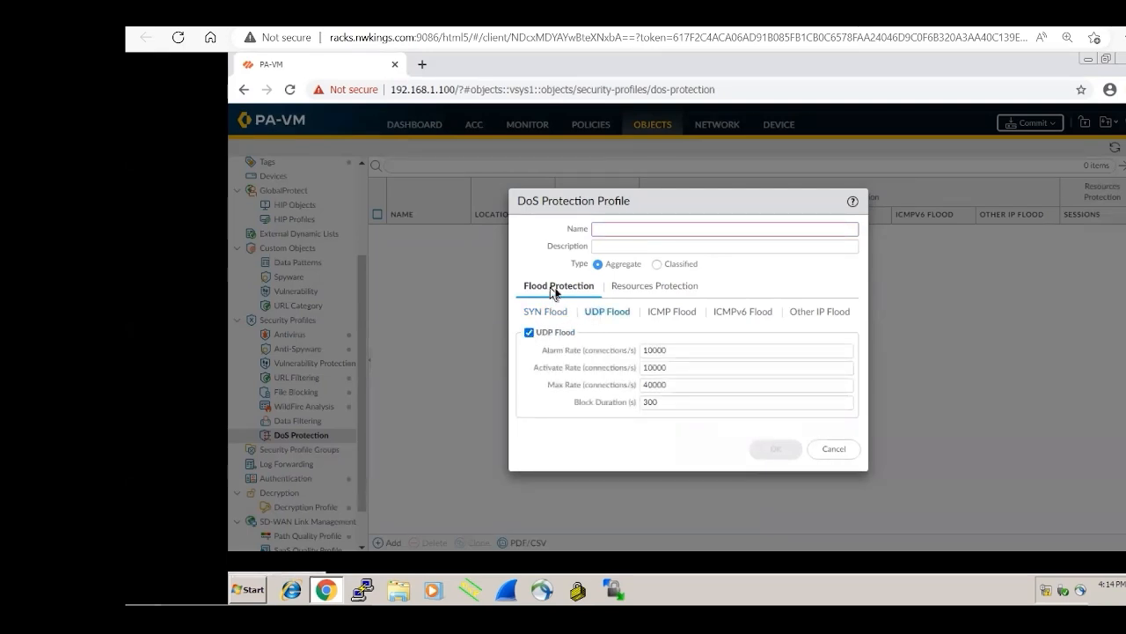
# Enable the sessions limit in the profile's resources protection and set maximum concurrent sessions to 1200
pyautogui.click(640, 290)
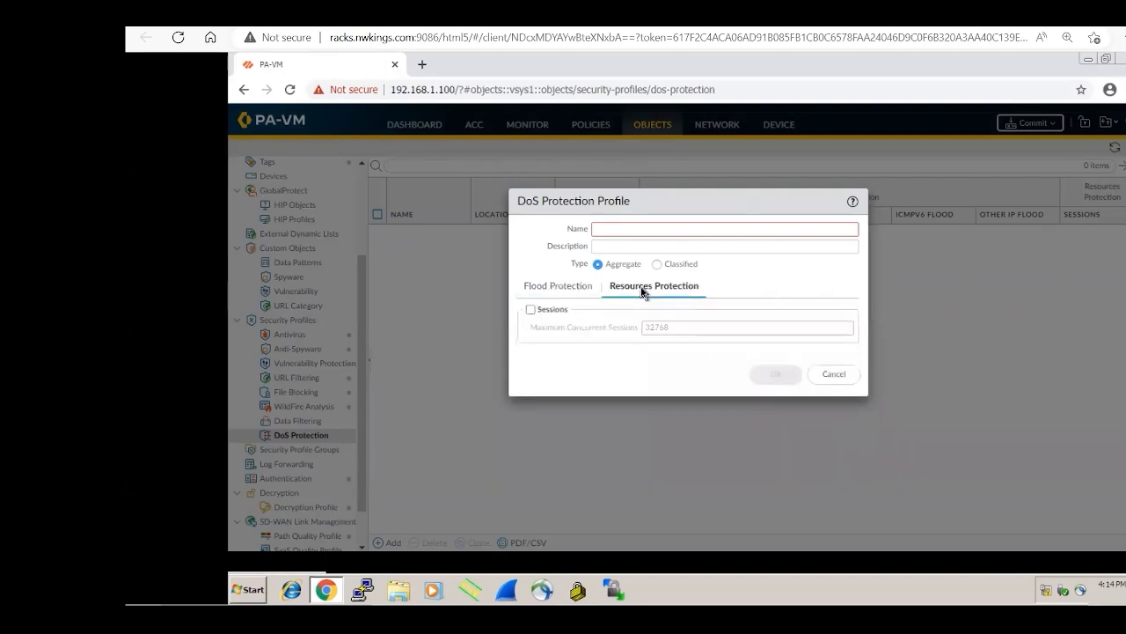
pyautogui.click(530, 309)
pyautogui.click(663, 328)
pyautogui.doubleClick(664, 327)
pyautogui.write('1200')
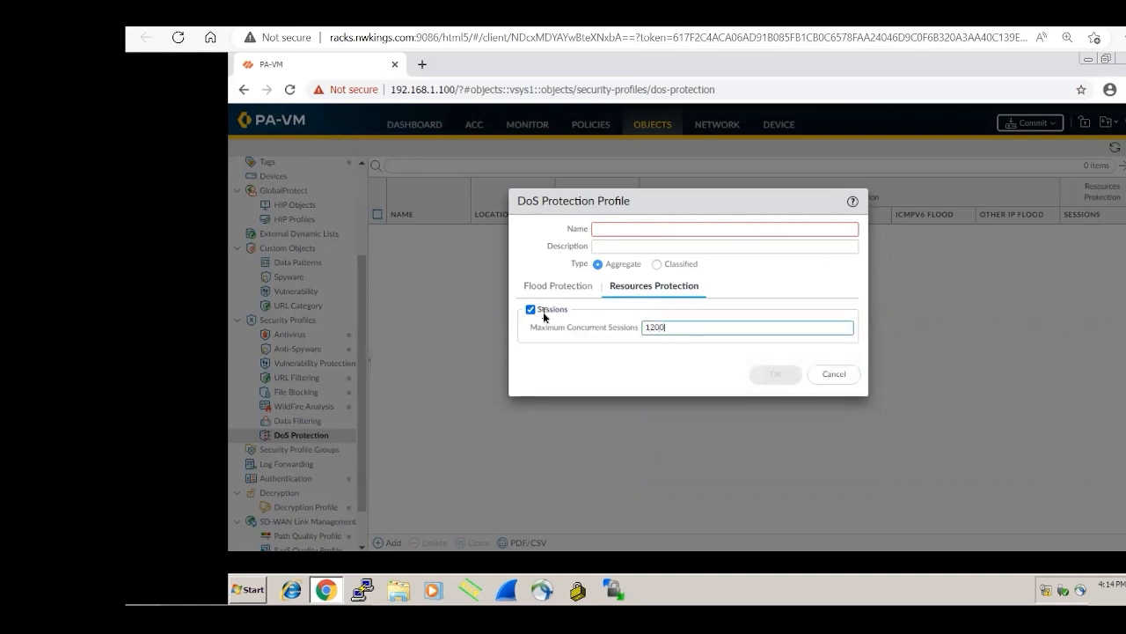
pyautogui.rightClick(652, 365)
pyautogui.click(648, 367)
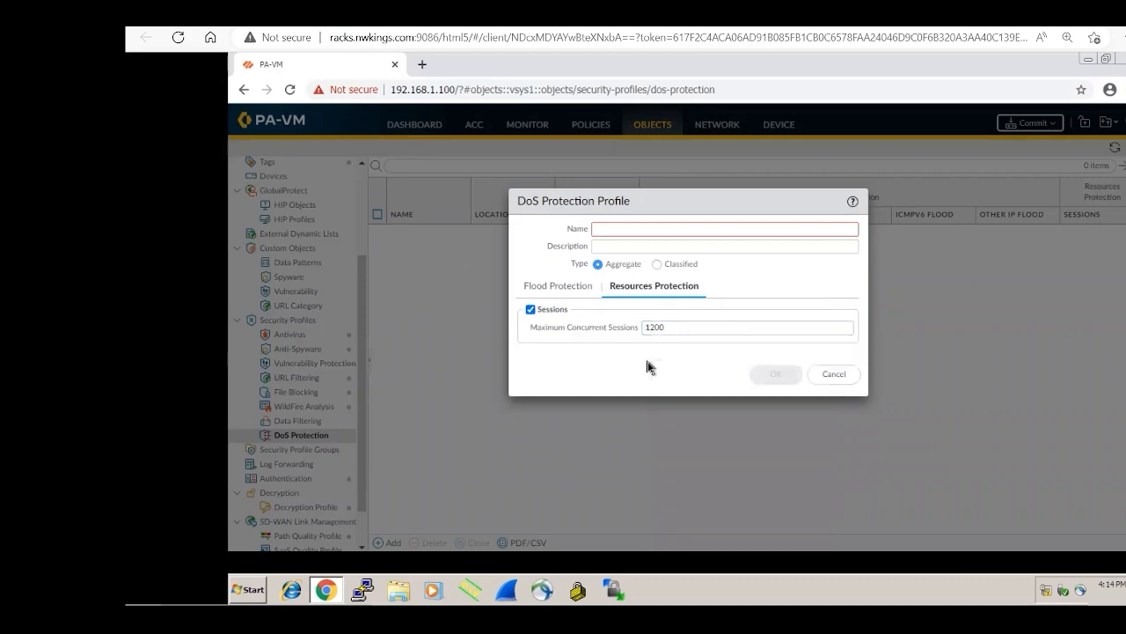
# Name the new DoS Protection profile "DOS Profie"
pyautogui.click(628, 228)
pyautogui.write('DOS Pro')
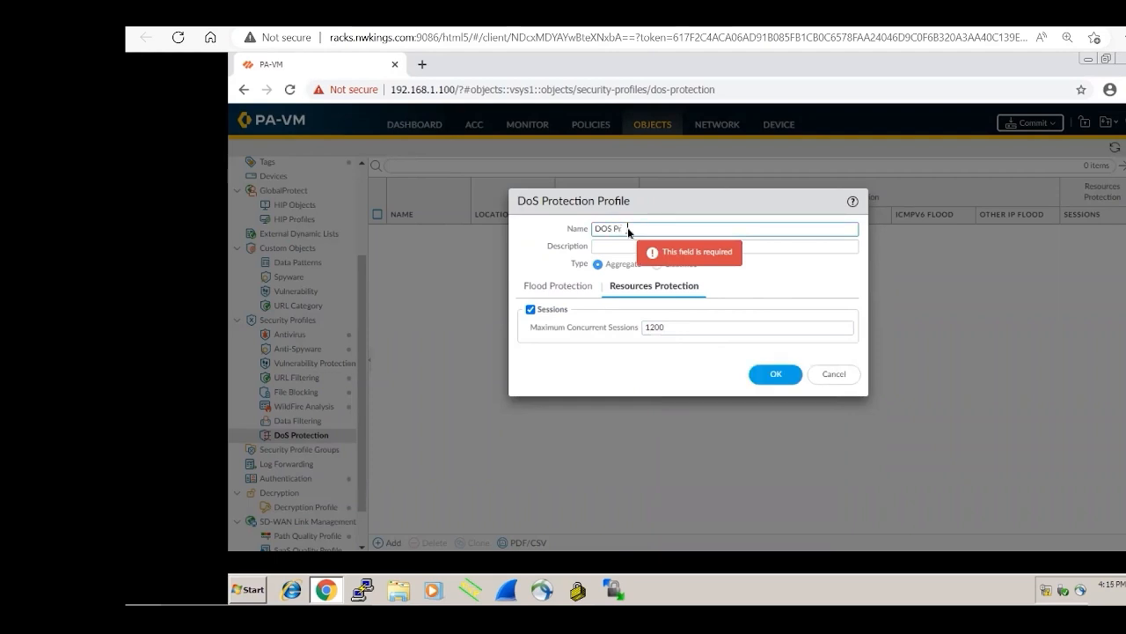
pyautogui.write('fie')
pyautogui.click(524, 349)
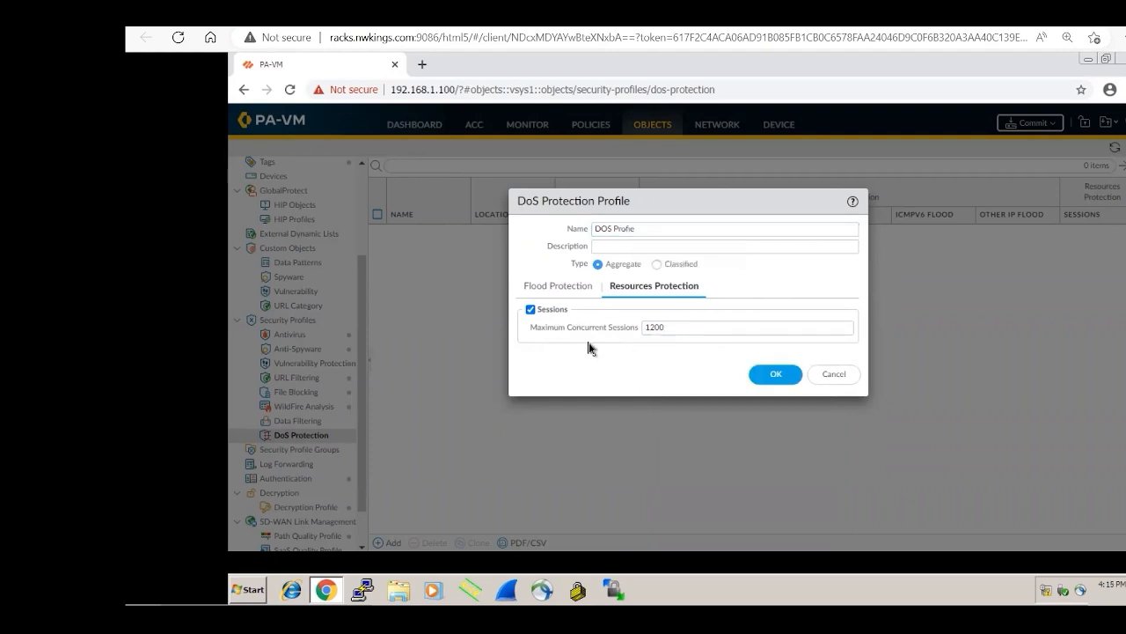
# Review the profile's session limit and UDP flood settings, and save the DoS Protection profile
pyautogui.click(669, 328)
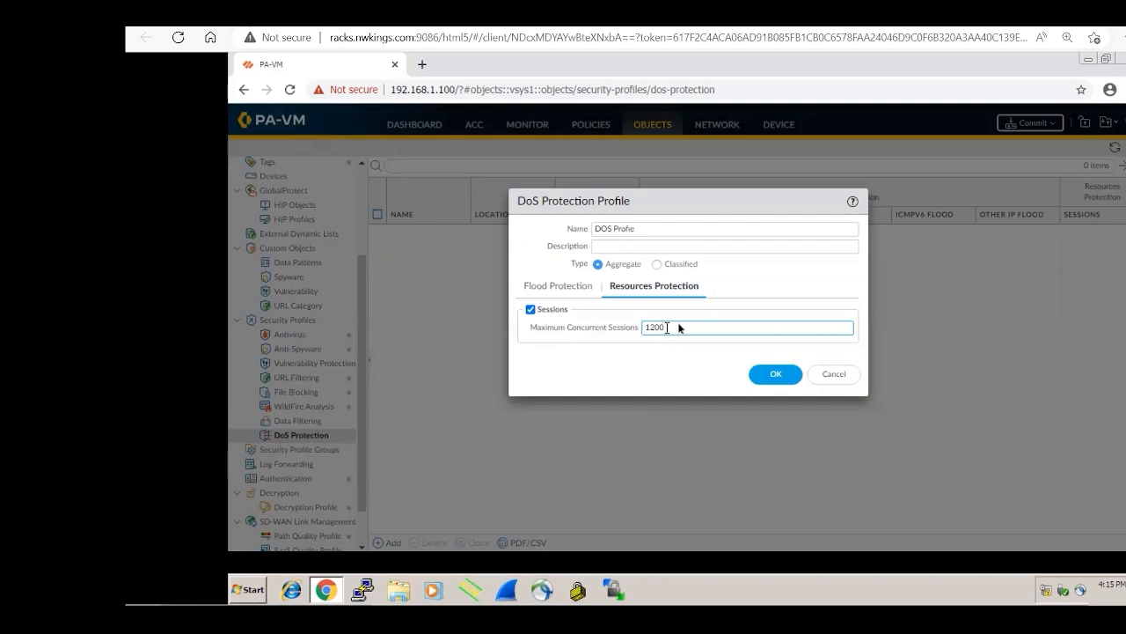
pyautogui.moveTo(669, 322); pyautogui.dragTo(559, 316)
pyautogui.click(666, 329)
pyautogui.click(568, 287)
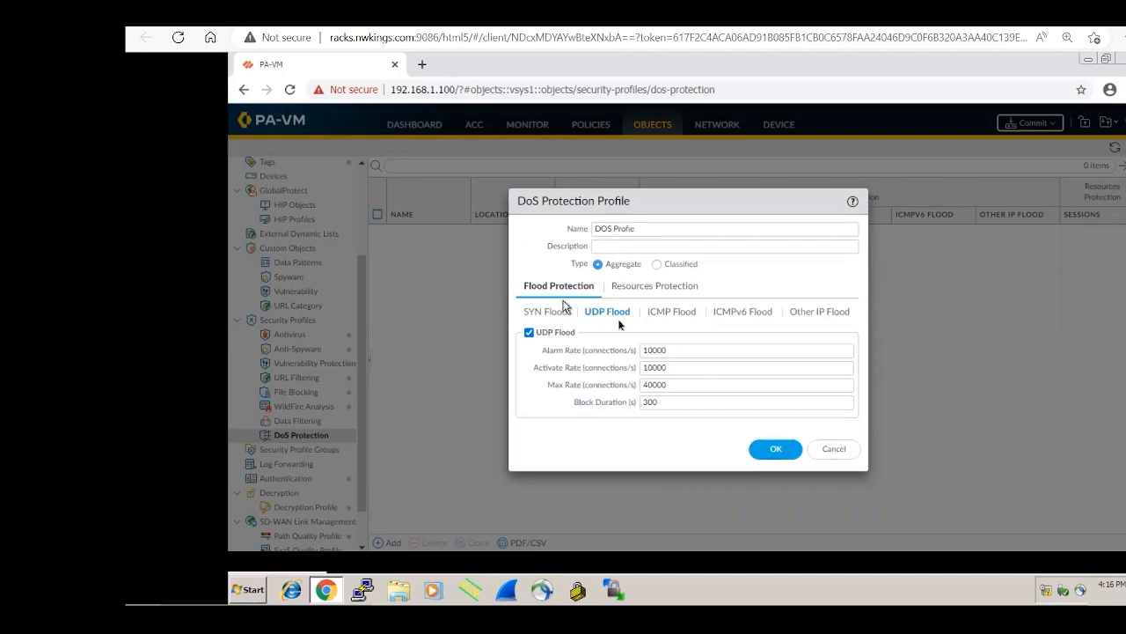
pyautogui.click(785, 452)
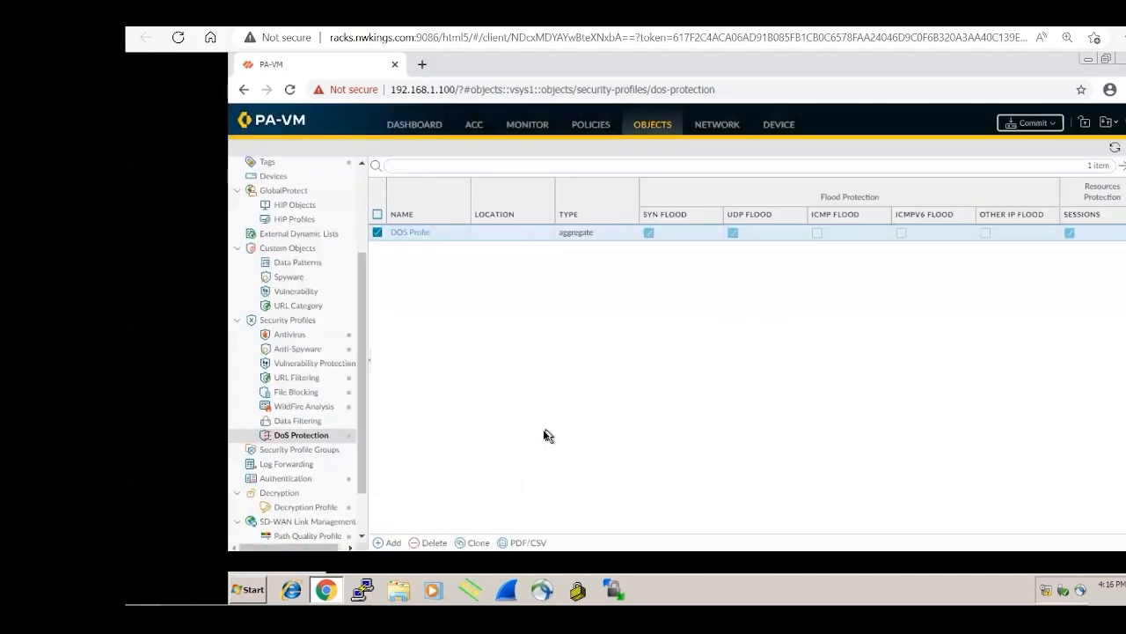
# Start a new DoS Protection profile named "Classify PRofile" and set its type to Classified
pyautogui.click(387, 543)
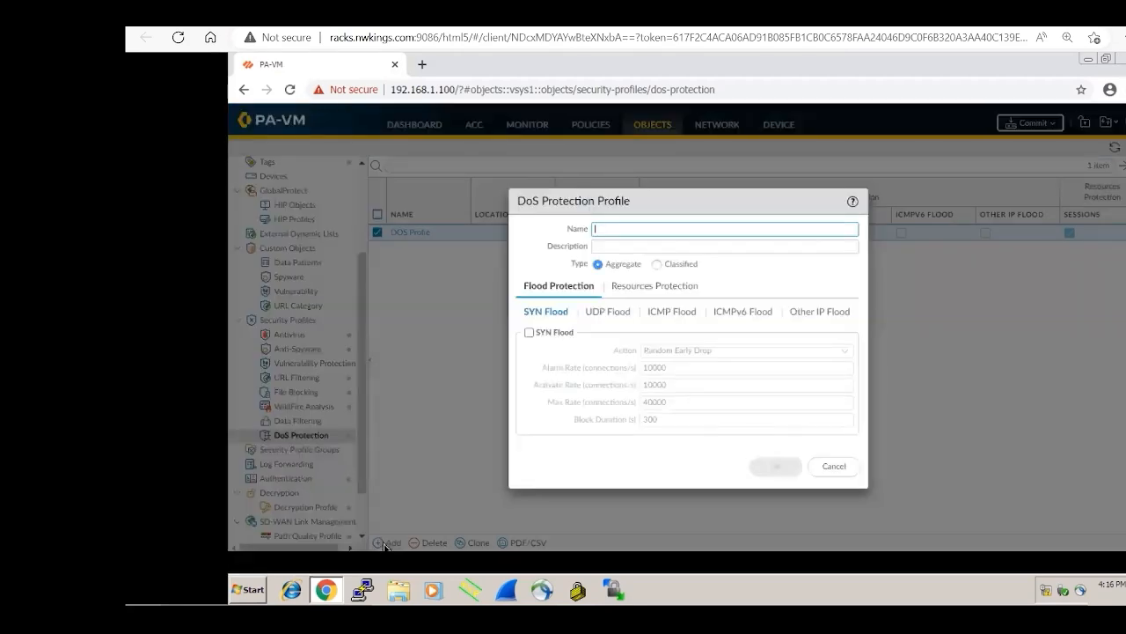
pyautogui.write('Classify')
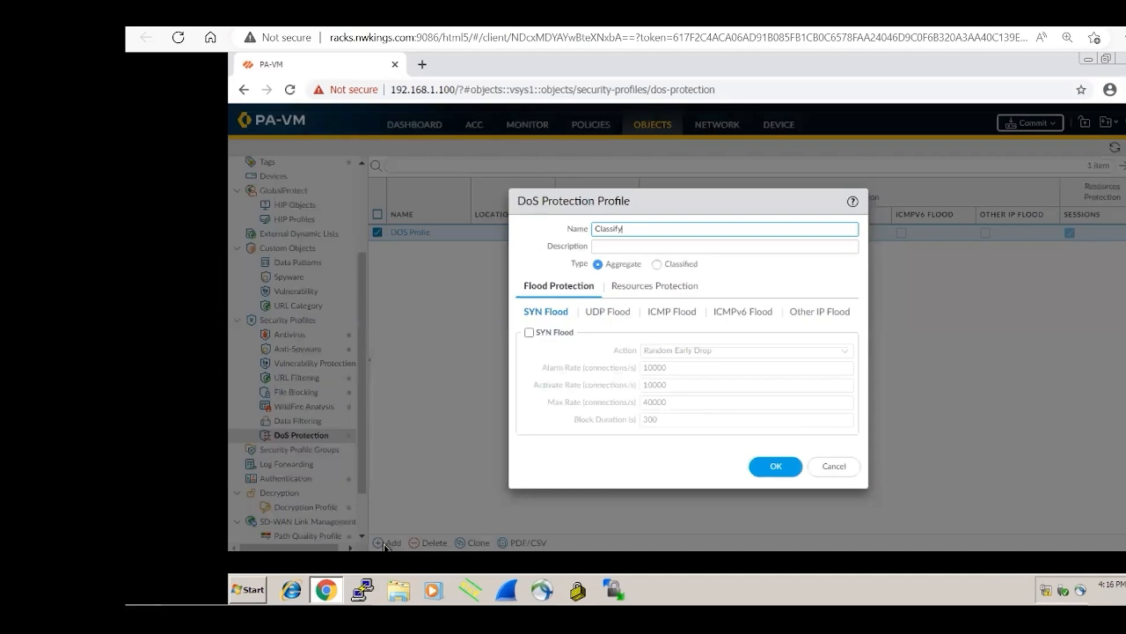
pyautogui.write(' PRofile')
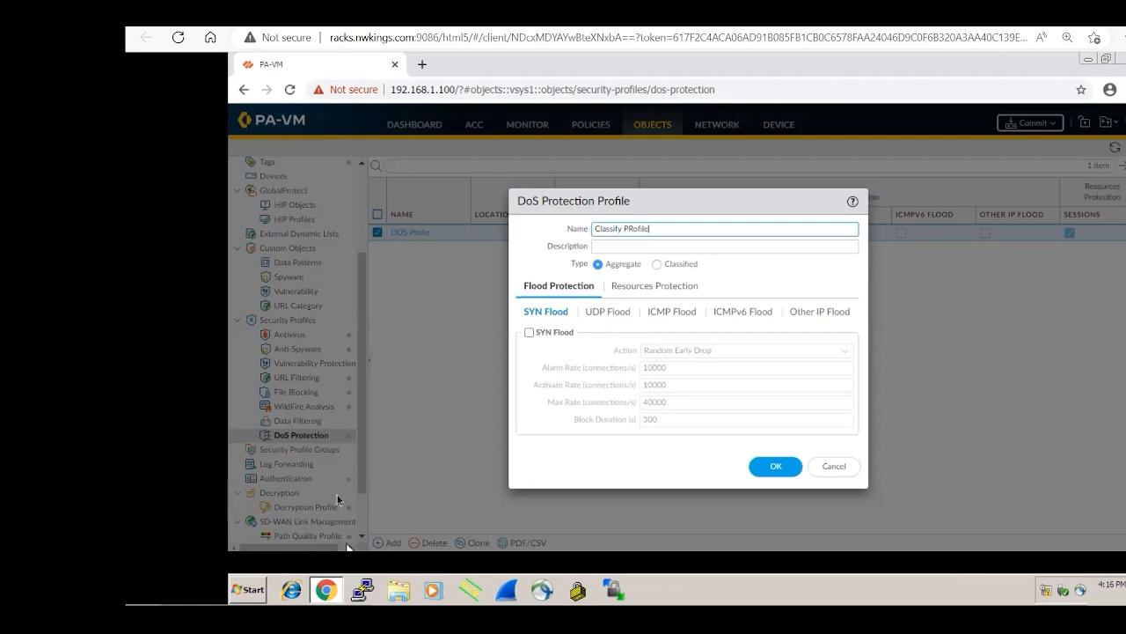
pyautogui.click(657, 264)
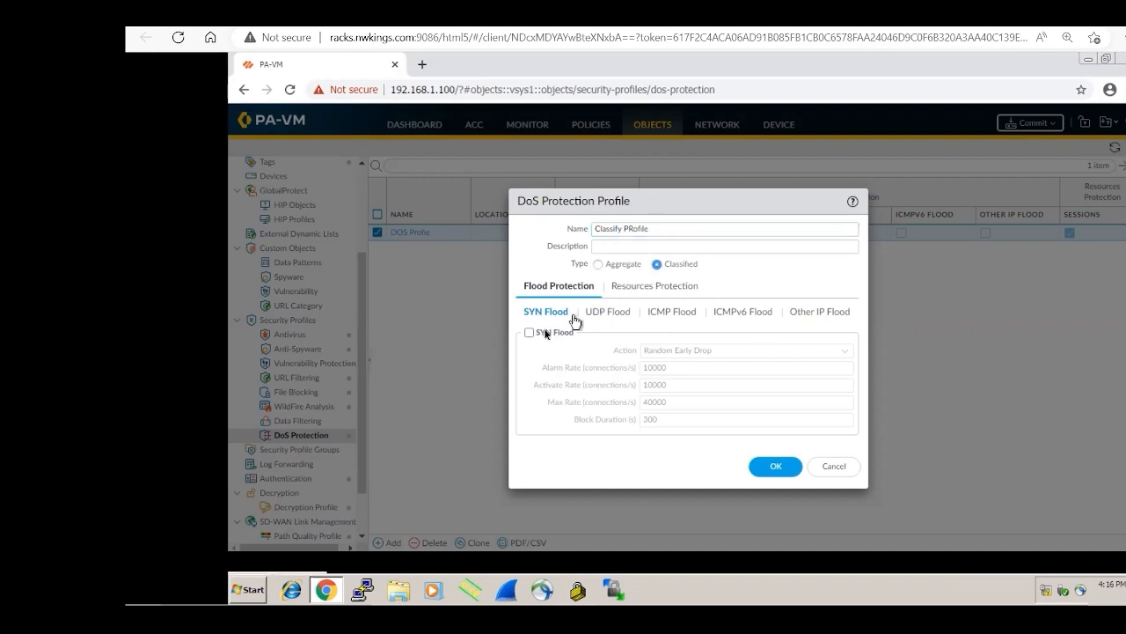
# Enable SYN flood, UDP flood and ICMP flood protection in the classified profile
pyautogui.click(530, 333)
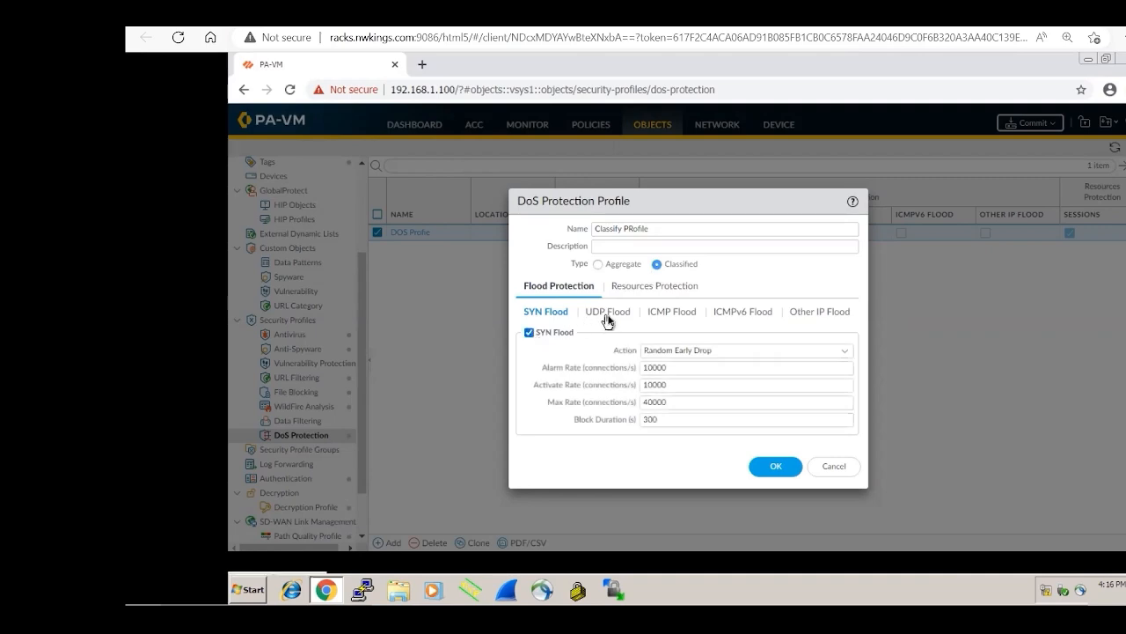
pyautogui.click(605, 319)
pyautogui.click(529, 333)
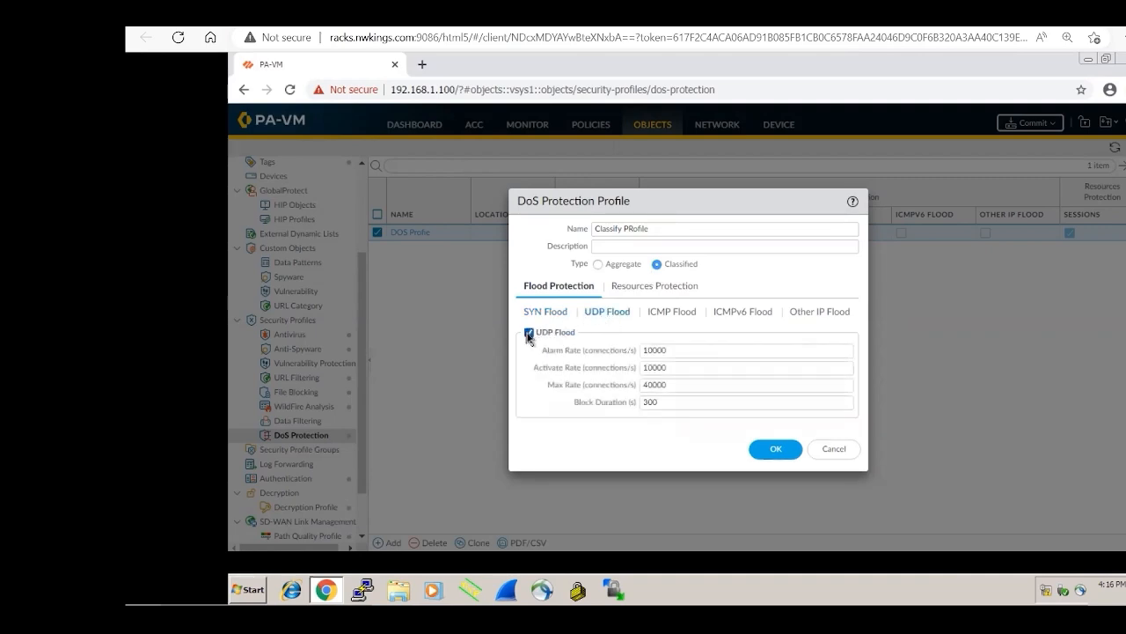
pyautogui.click(660, 314)
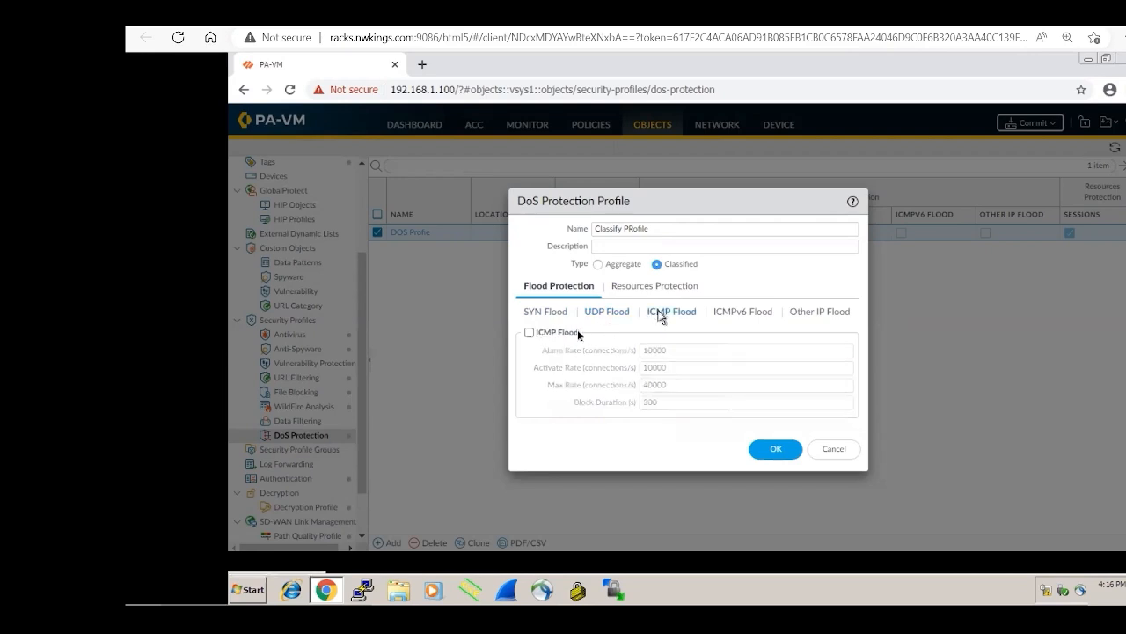
pyautogui.click(530, 334)
# Enable the classified profile's sessions limit with 1200 maximum concurrent sessions, and save the profile
pyautogui.click(645, 289)
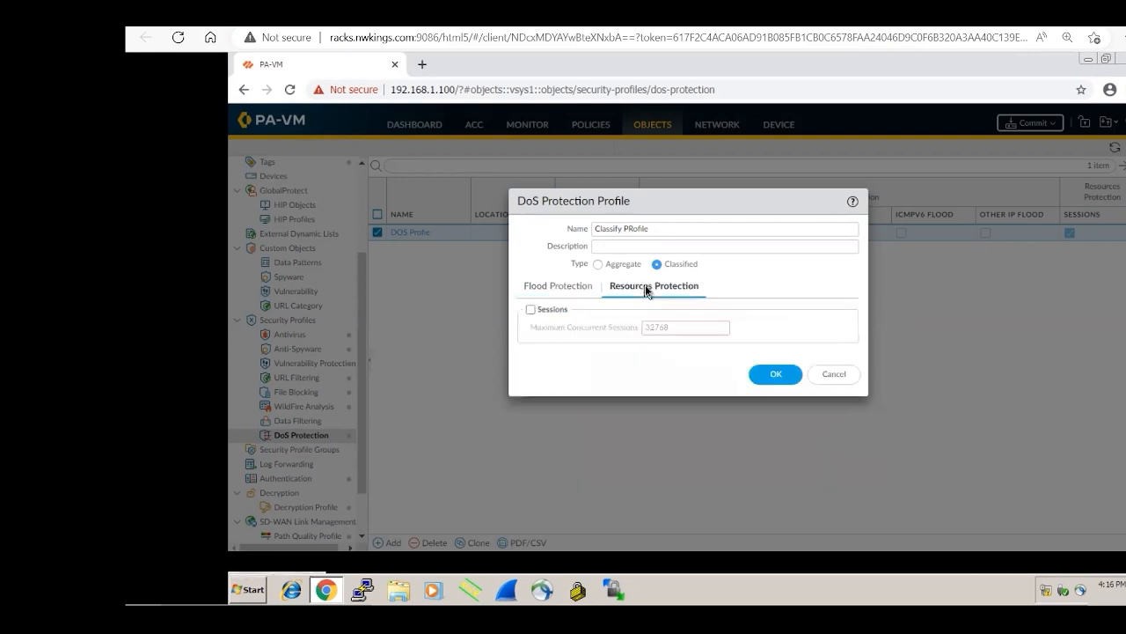
pyautogui.click(530, 309)
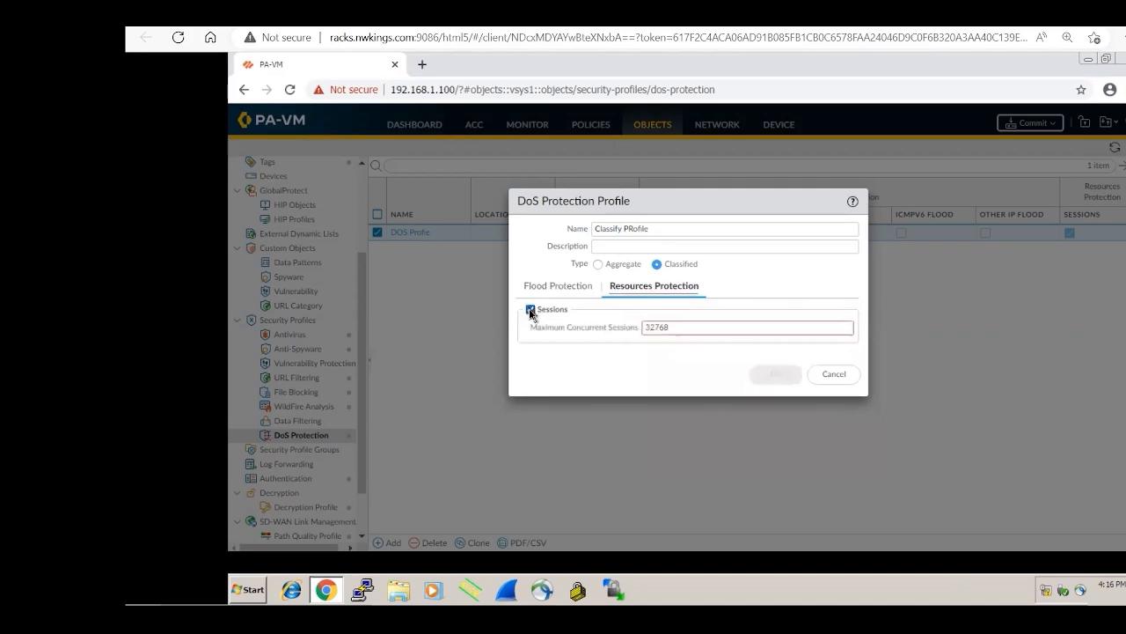
pyautogui.doubleClick(676, 329)
pyautogui.write('1200')
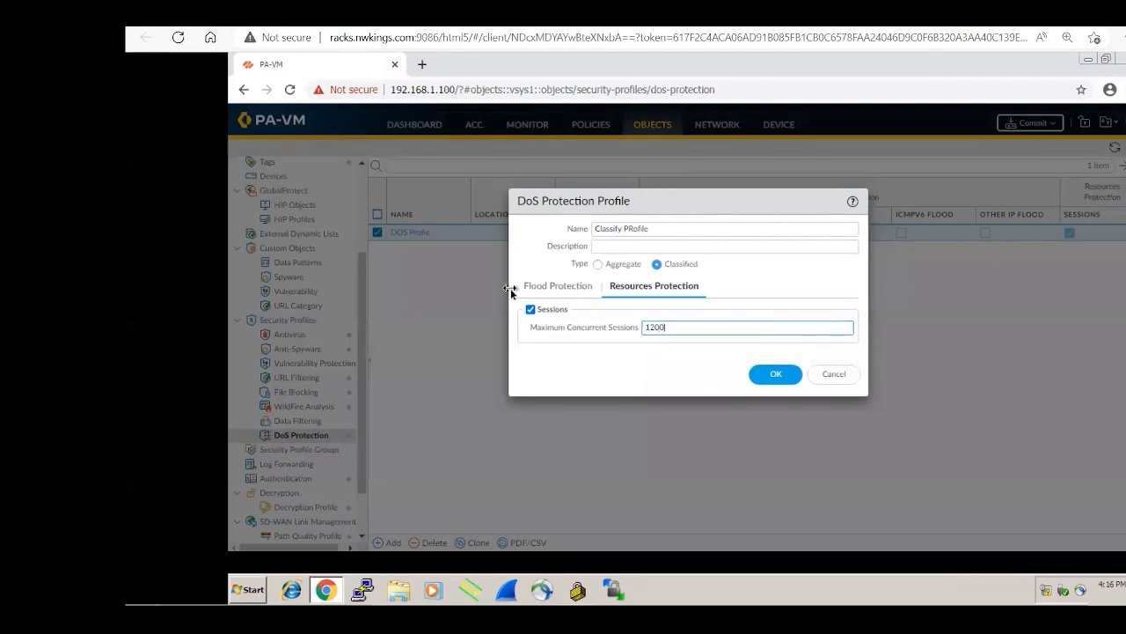
pyautogui.click(772, 378)
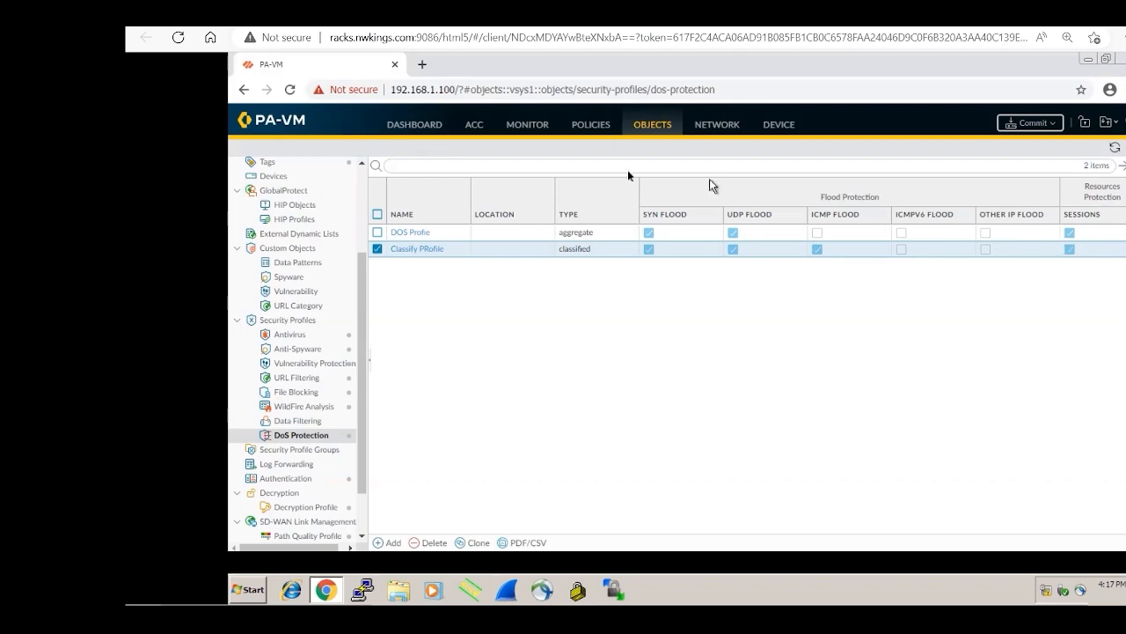
# Examine the LANtoWAN security rule's action, profile and service settings, close it unchanged, and return to the DoS Protection profiles
pyautogui.click(582, 131)
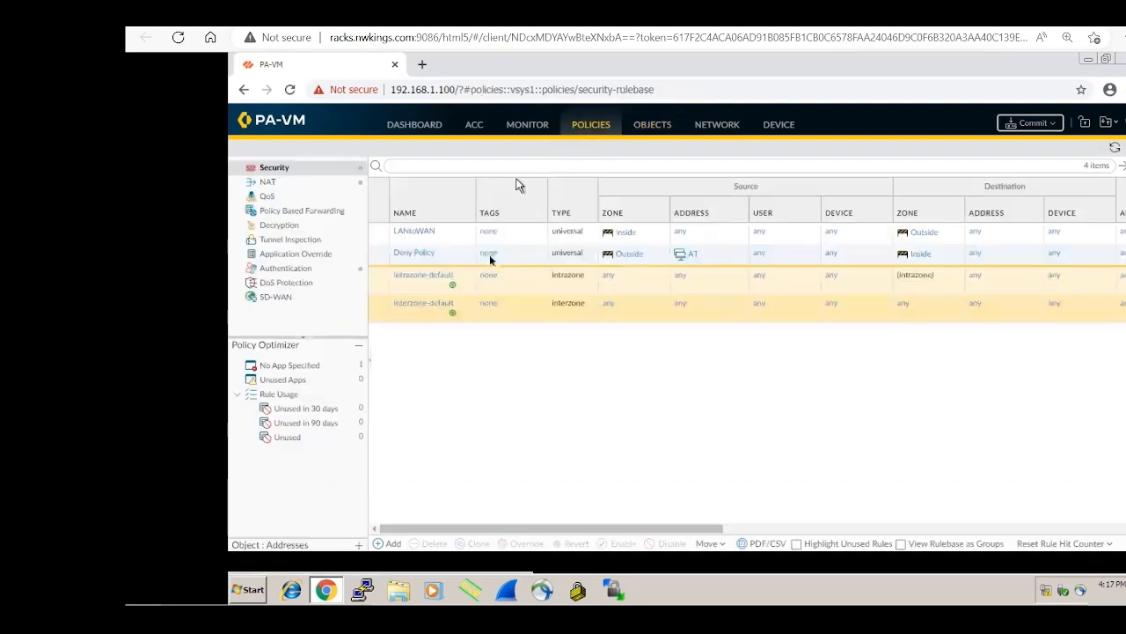
pyautogui.click(406, 237)
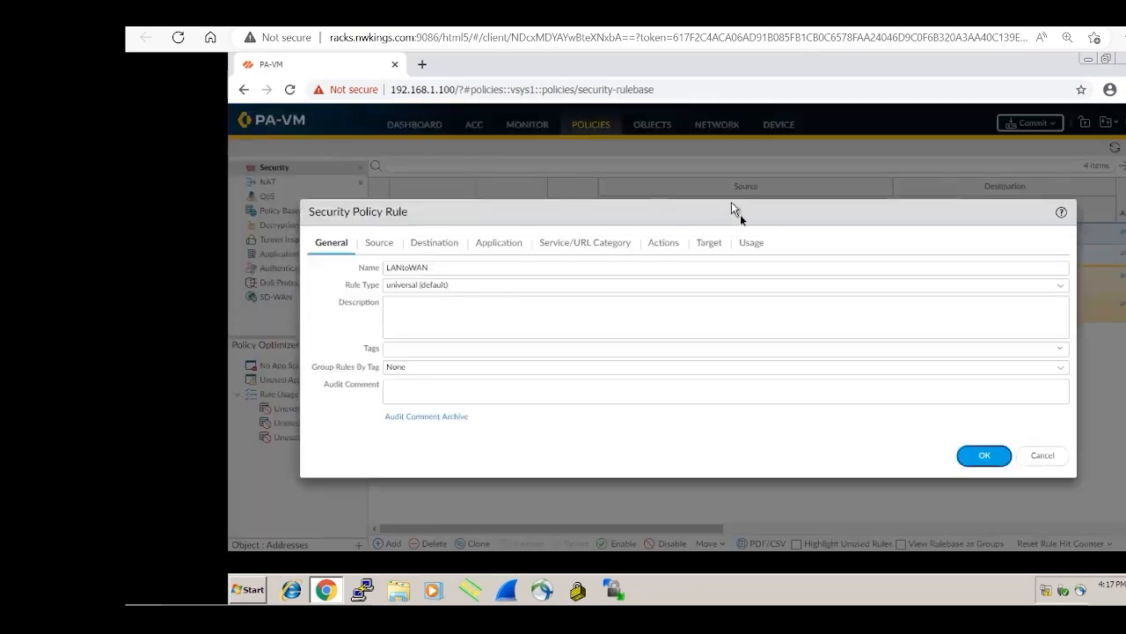
pyautogui.click(660, 243)
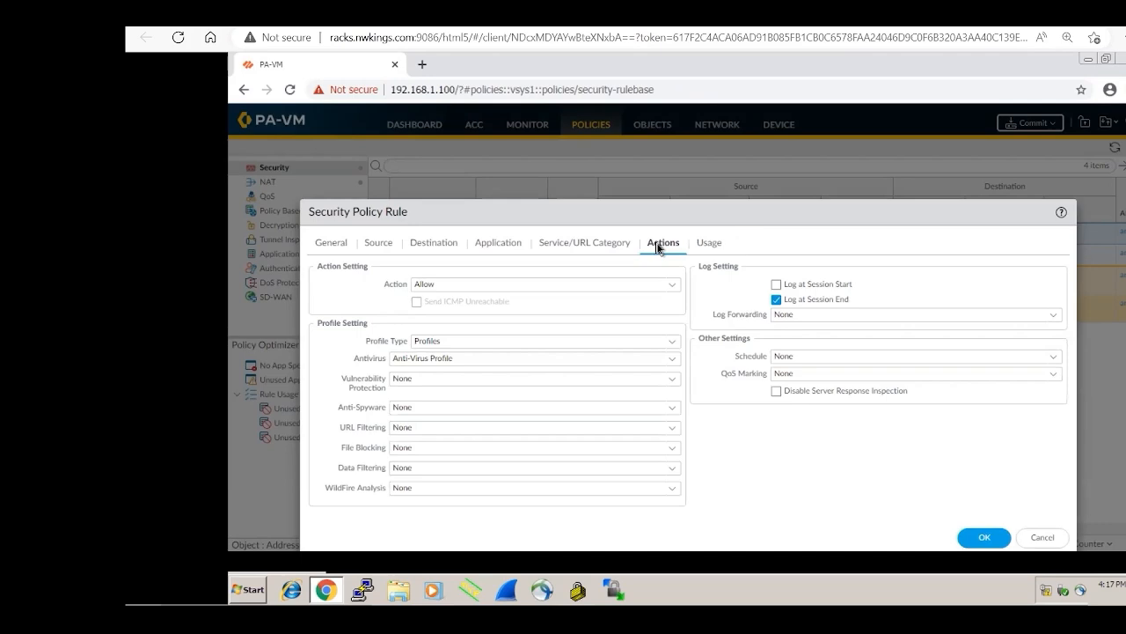
pyautogui.click(593, 244)
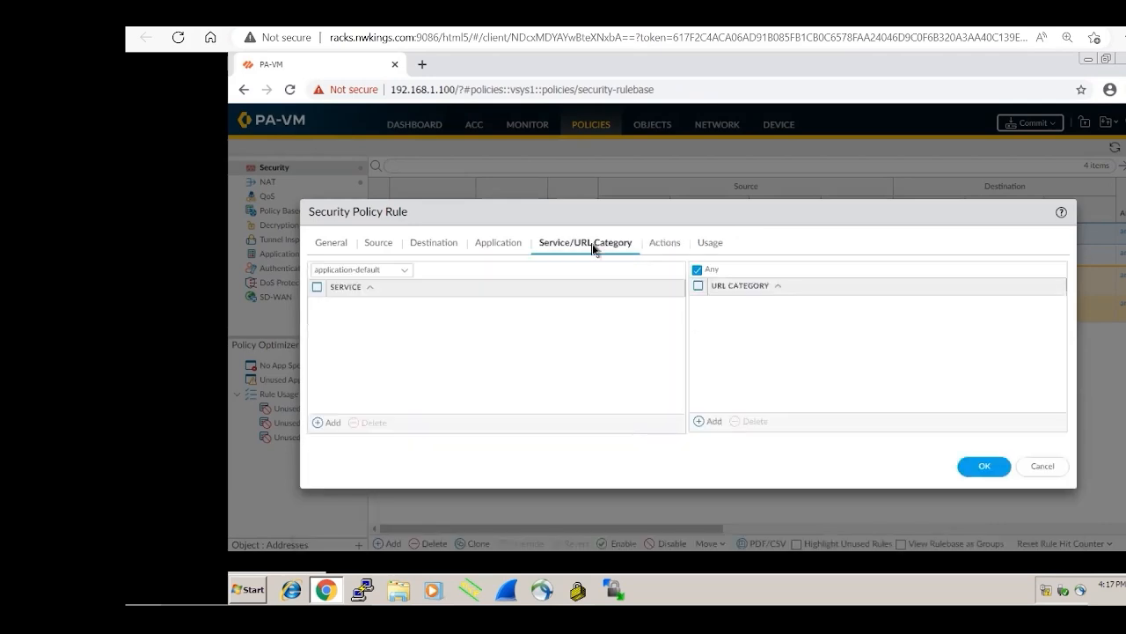
pyautogui.click(1041, 467)
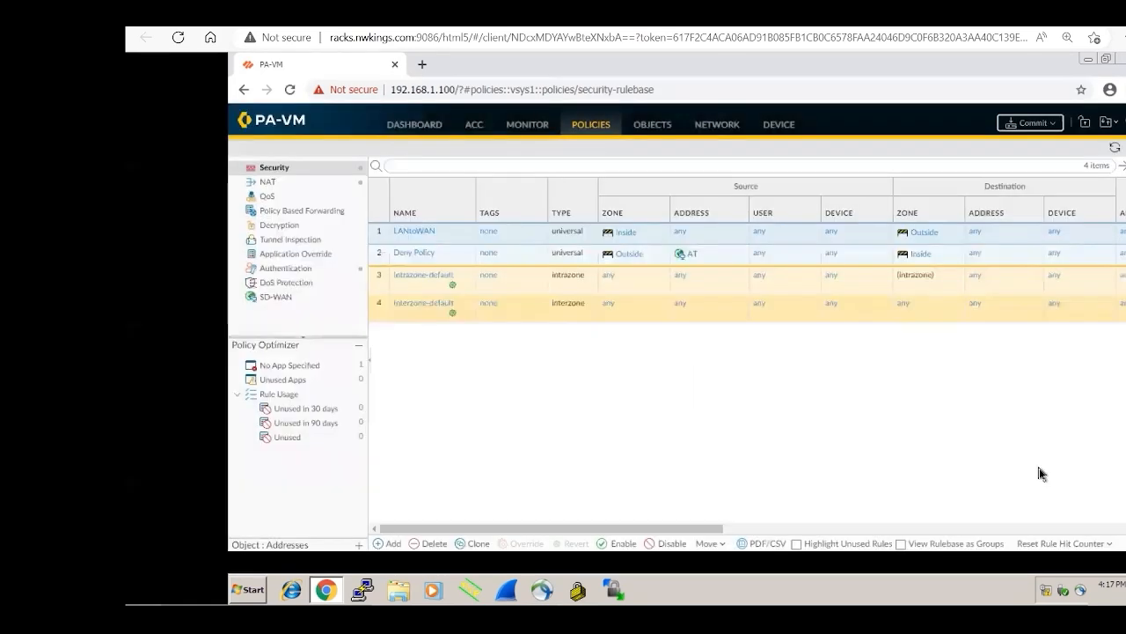
pyautogui.click(645, 128)
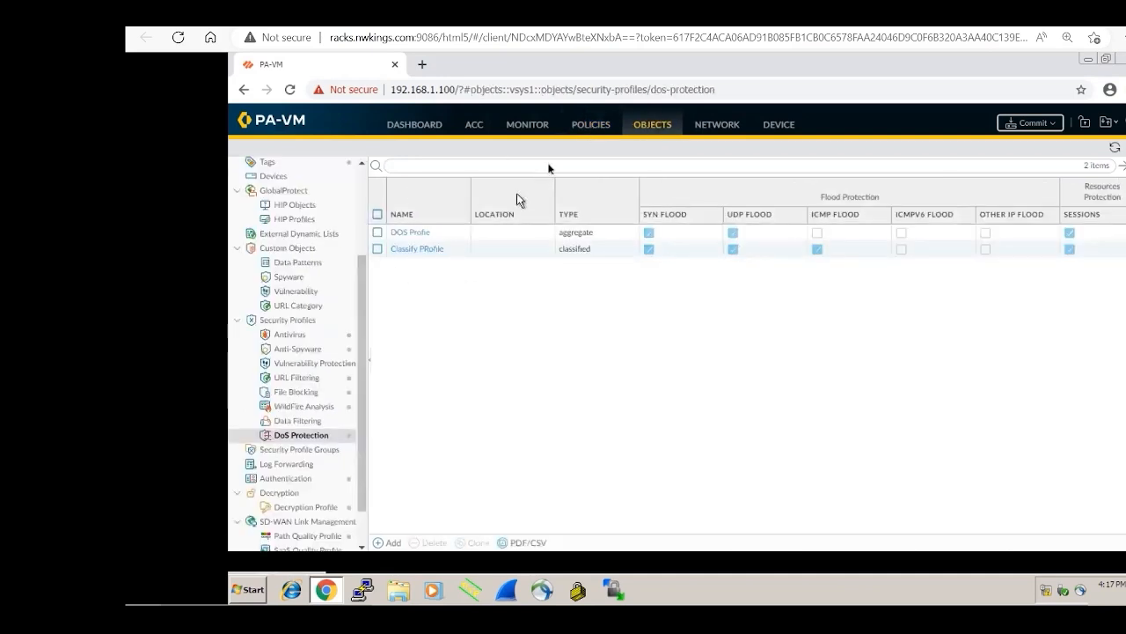
# Start a new rule in the DoS Protection policies and name it "DOS Policy"
pyautogui.click(592, 124)
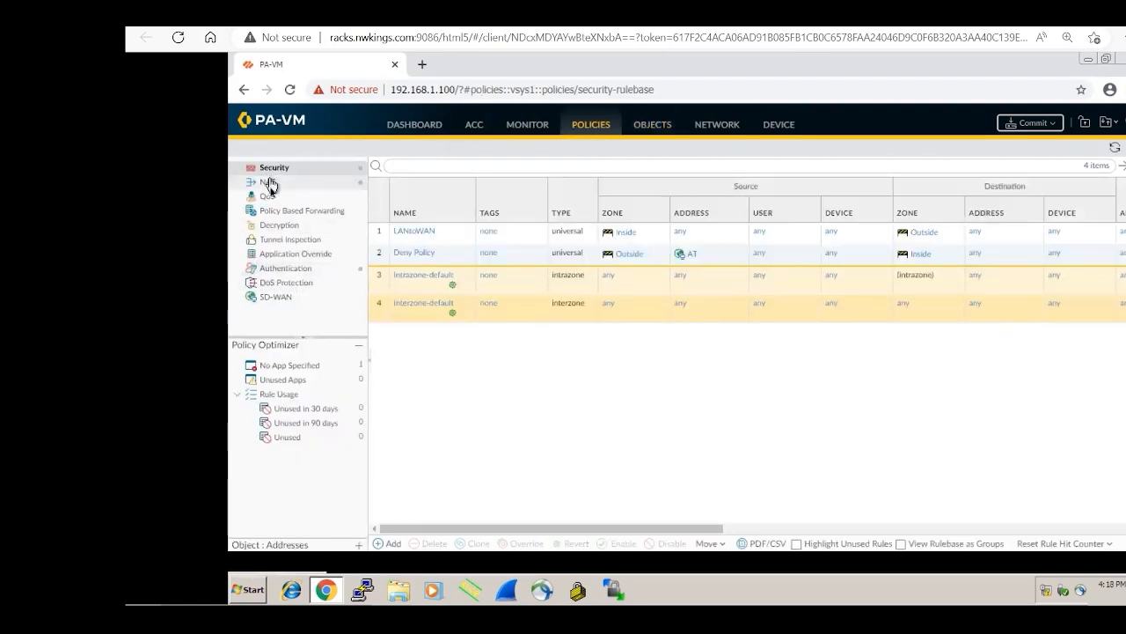
pyautogui.click(282, 289)
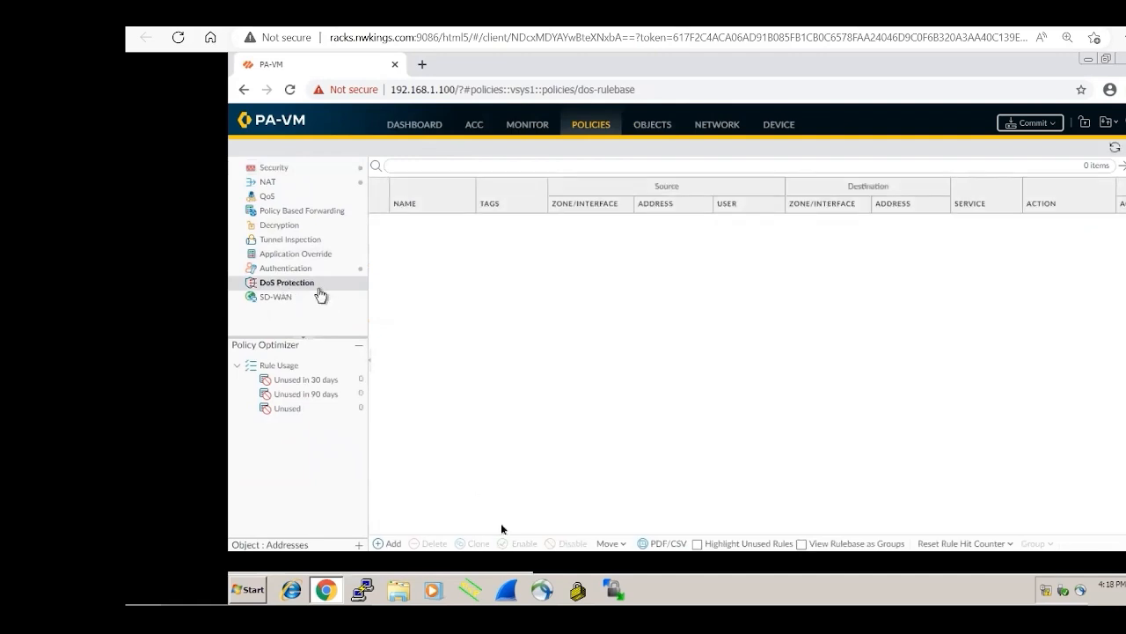
pyautogui.click(387, 544)
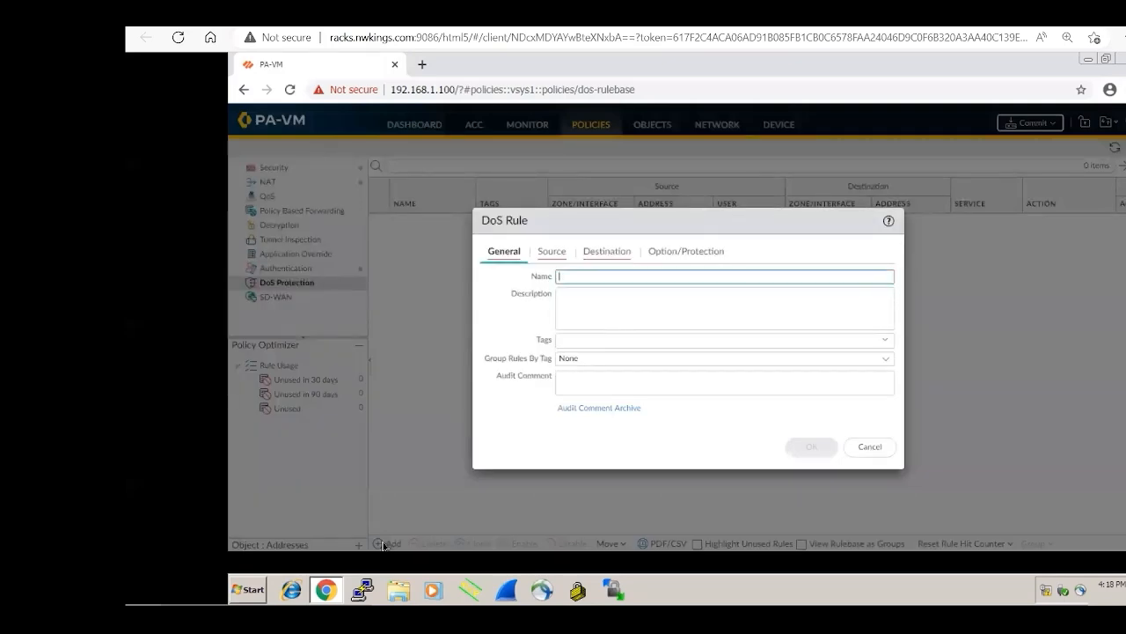
pyautogui.write('DOS PR')
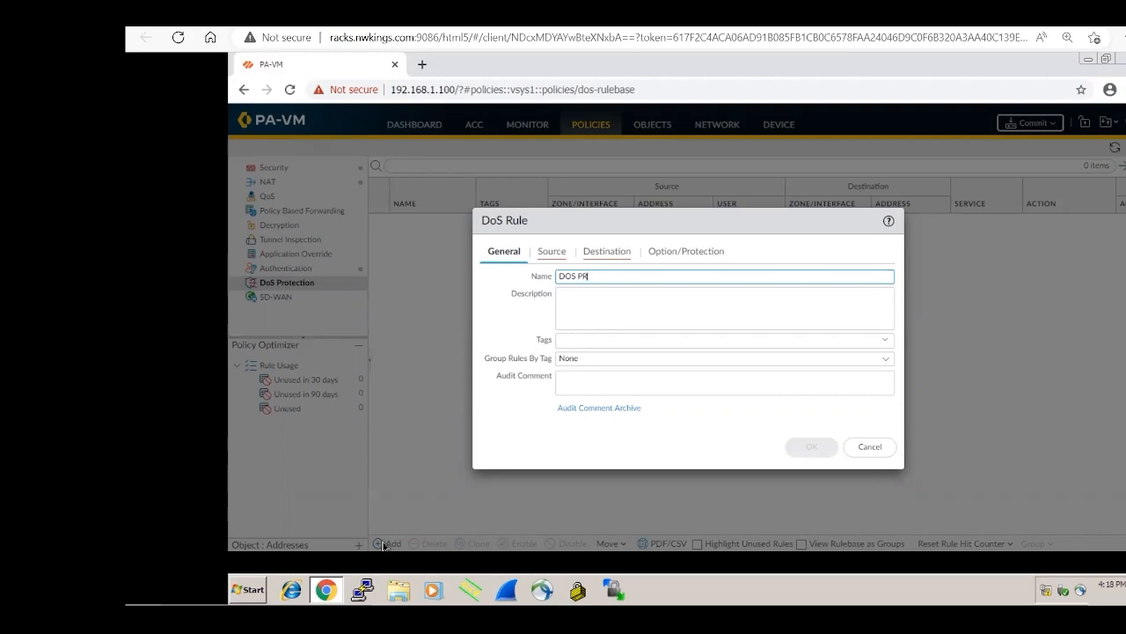
pyautogui.press('BackSpace')
pyautogui.write('olicy')
# Set the DoS rule's source zone to Outside and its destination zone to Inside
pyautogui.click(552, 254)
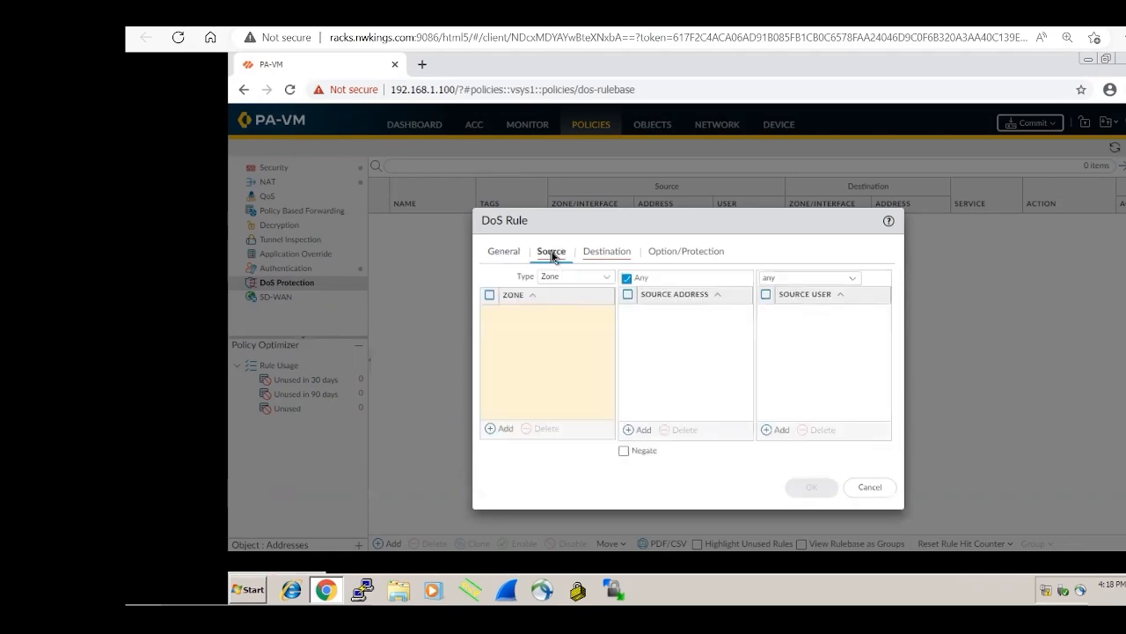
pyautogui.click(491, 429)
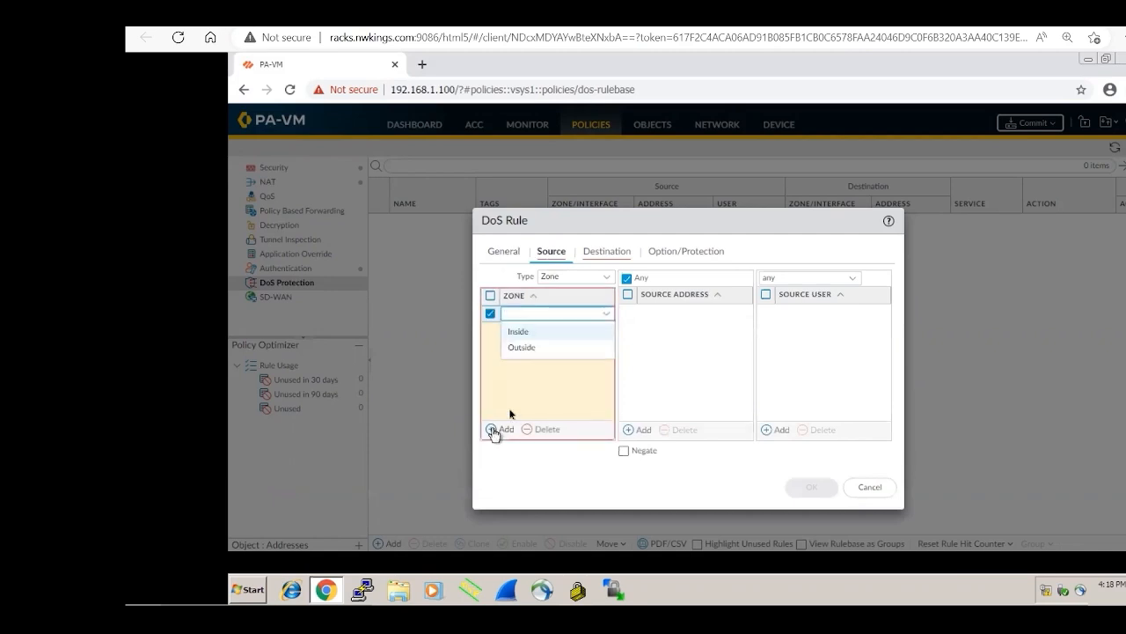
pyautogui.click(525, 350)
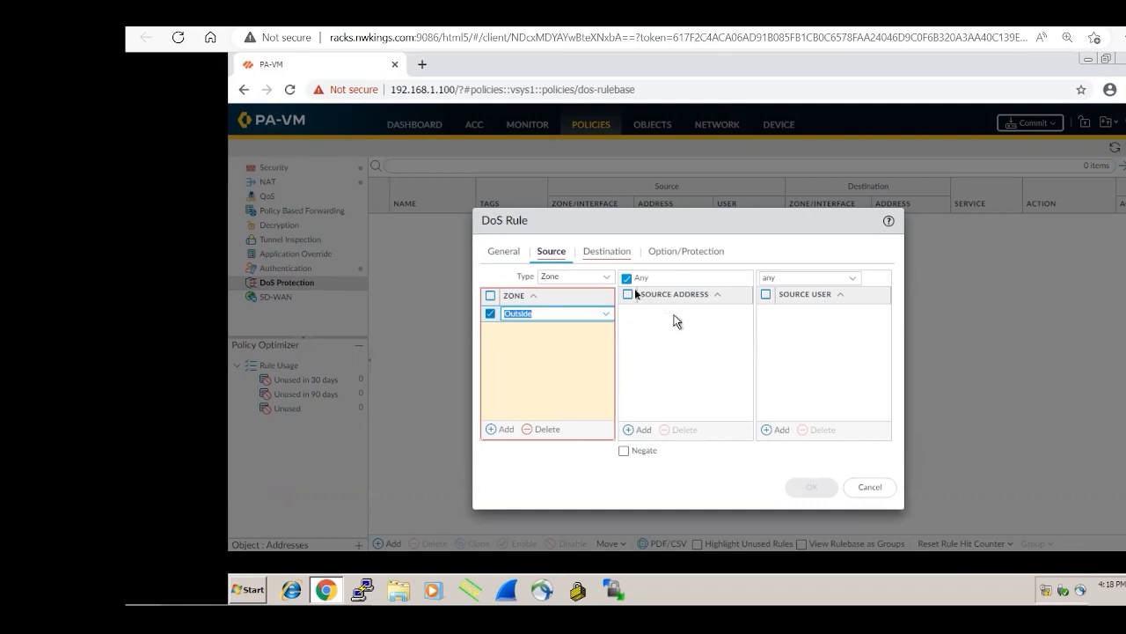
pyautogui.click(610, 254)
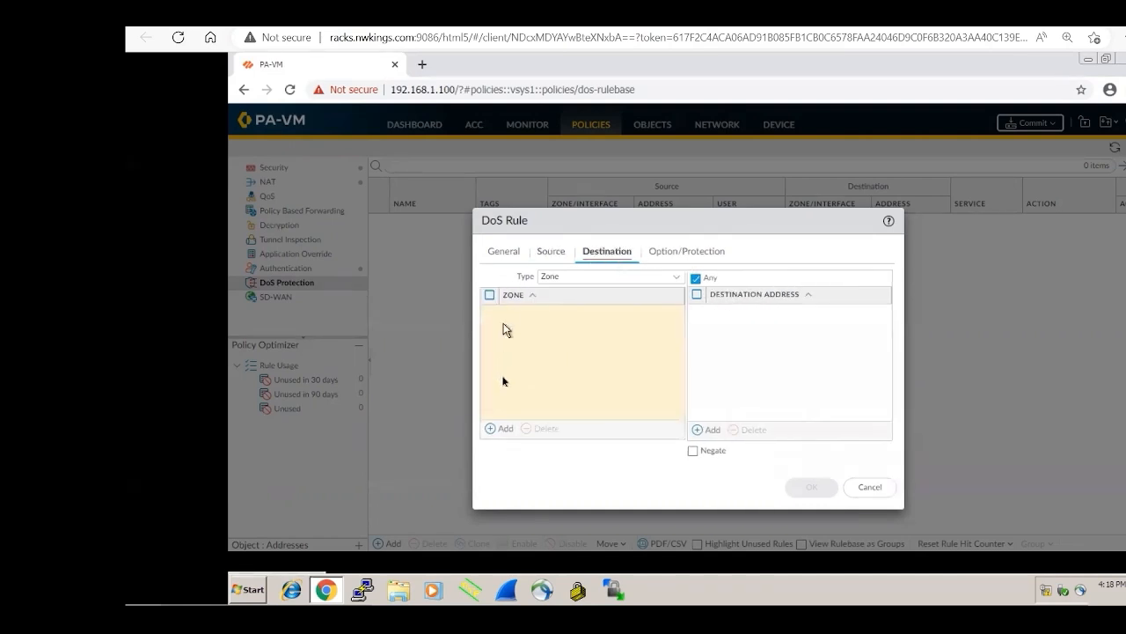
pyautogui.click(491, 429)
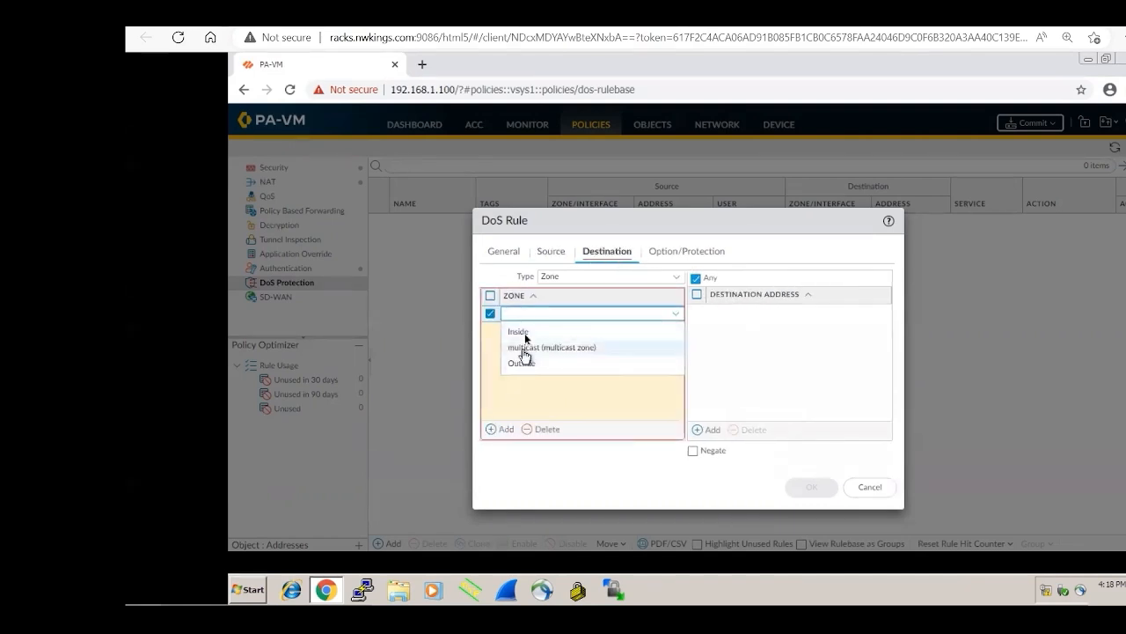
pyautogui.click(525, 335)
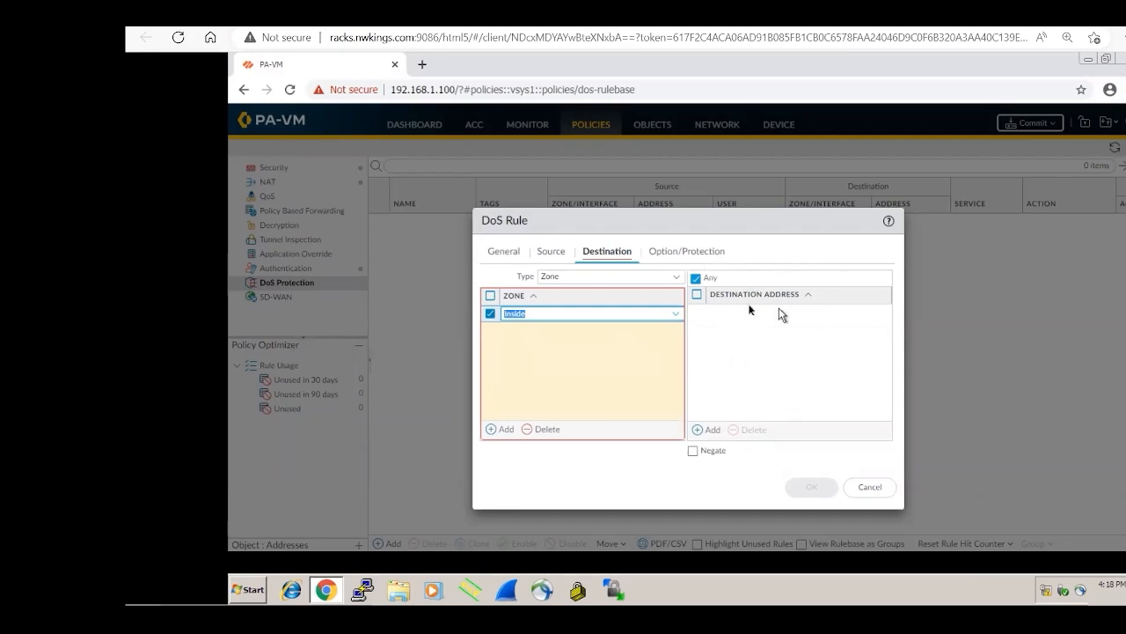
# Set the DoS rule's action to Protect in its option and protection settings
pyautogui.click(692, 256)
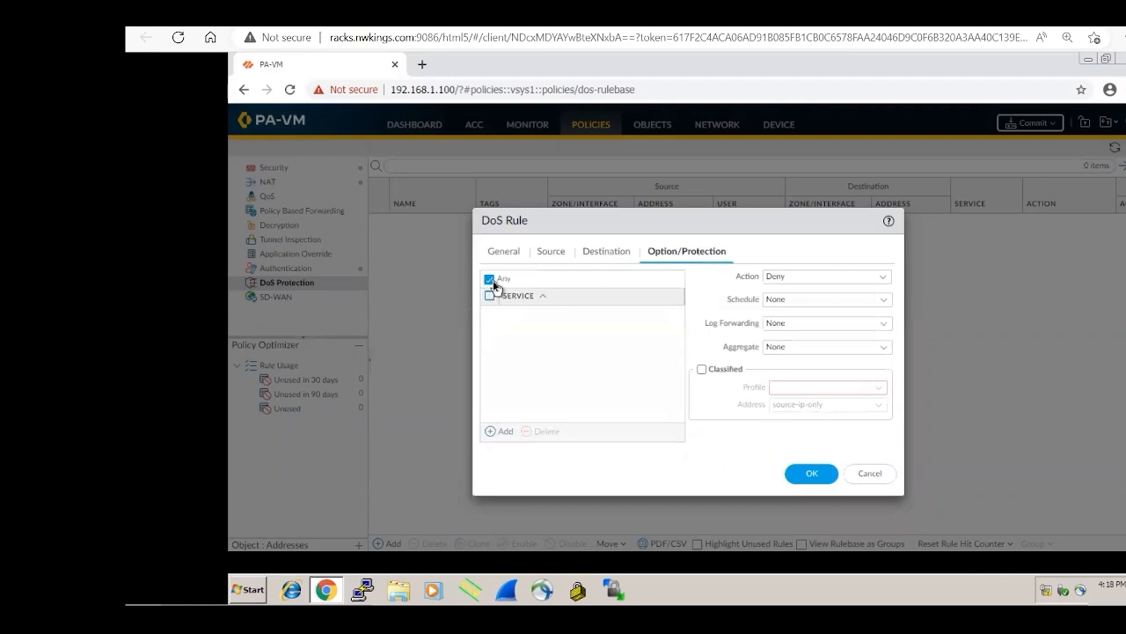
pyautogui.click(884, 282)
pyautogui.click(884, 282)
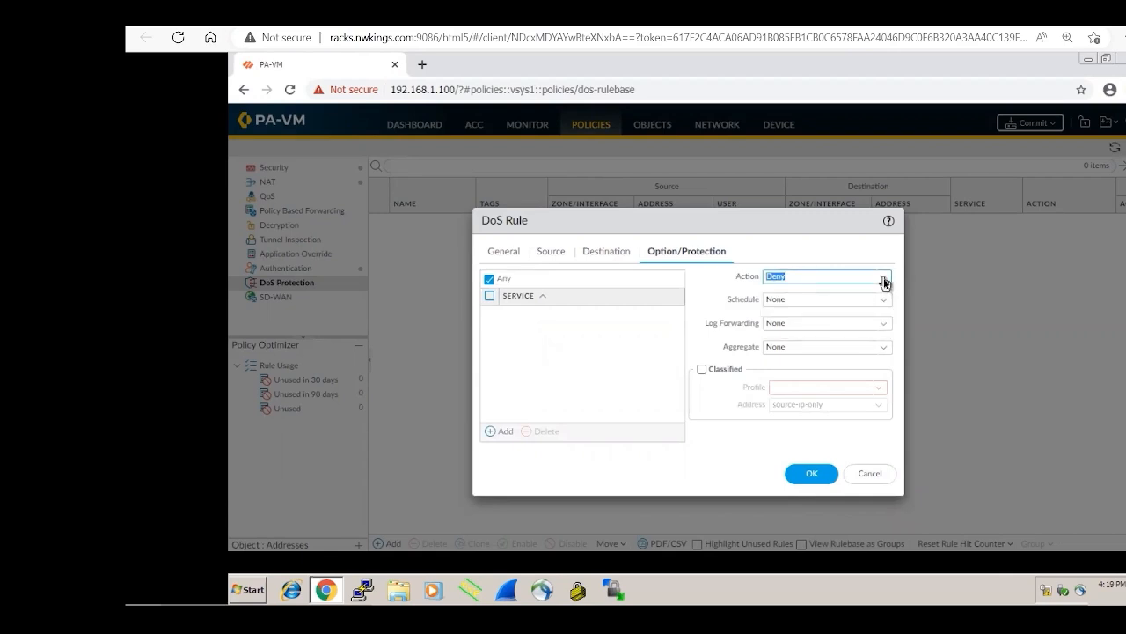
pyautogui.click(884, 282)
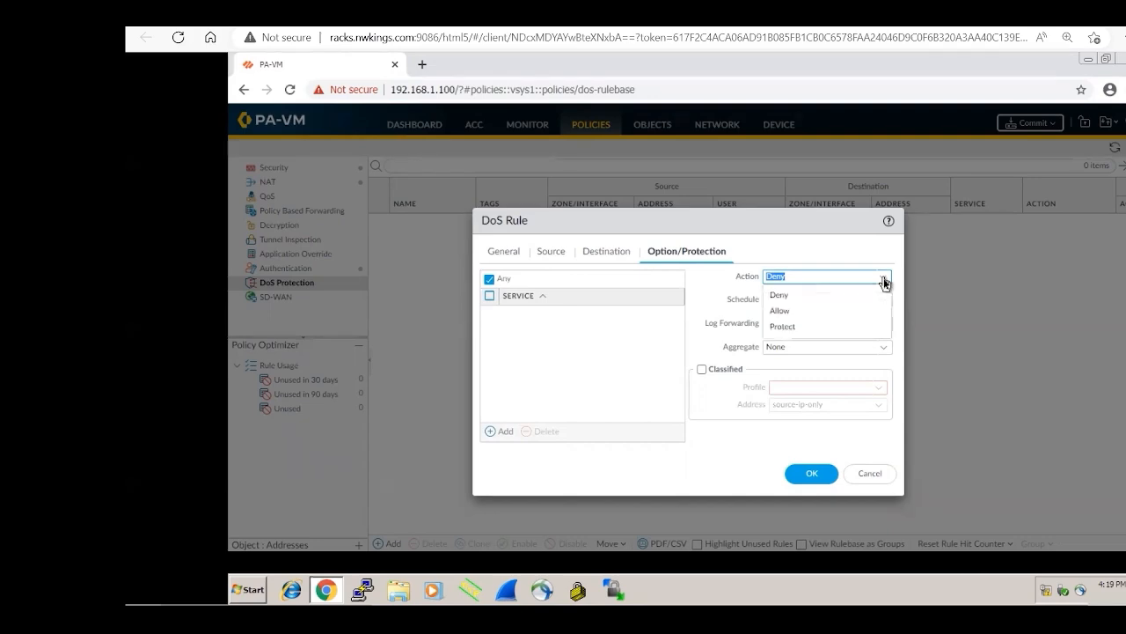
pyautogui.click(783, 326)
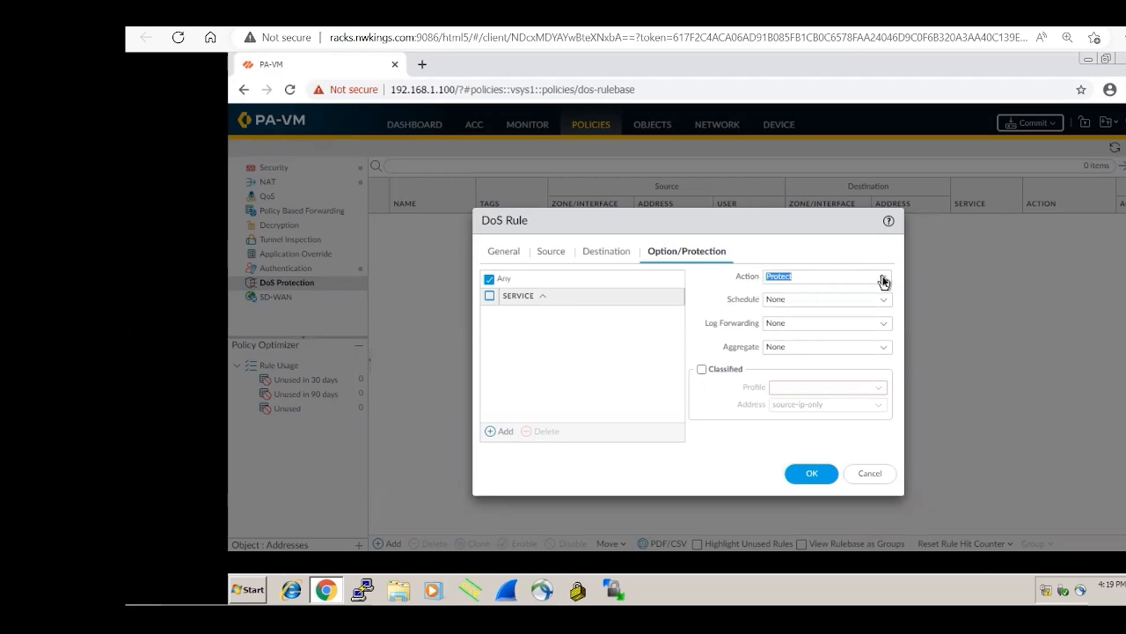
# Switch the DoS rule's action to Deny and back to Protect to compare the action choices
pyautogui.click(883, 282)
pyautogui.click(792, 296)
pyautogui.click(883, 281)
pyautogui.click(788, 325)
pyautogui.click(882, 277)
pyautogui.click(808, 301)
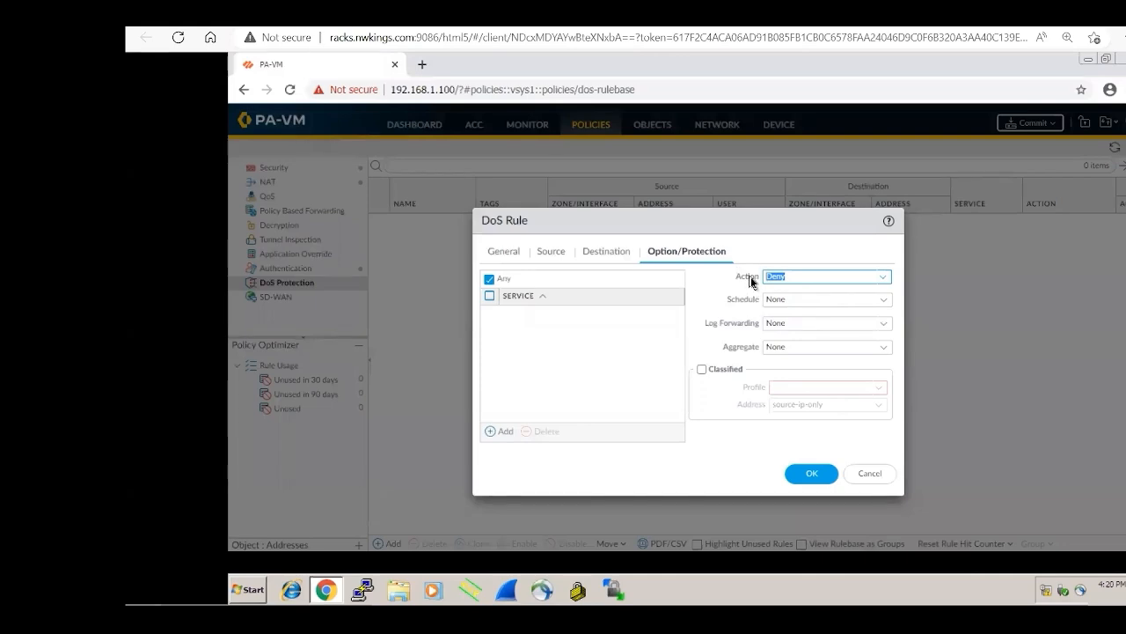
pyautogui.click(857, 276)
pyautogui.click(784, 326)
pyautogui.click(885, 304)
pyautogui.rightClick(885, 303)
pyautogui.click(885, 304)
pyautogui.click(885, 304)
pyautogui.click(885, 304)
pyautogui.click(885, 304)
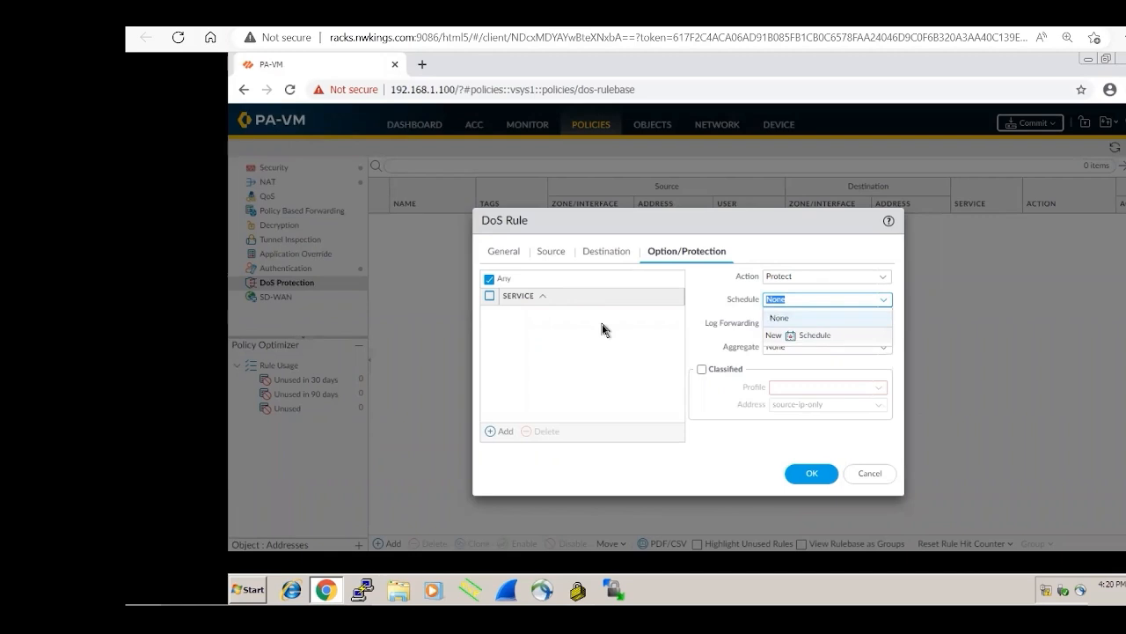
pyautogui.click(818, 336)
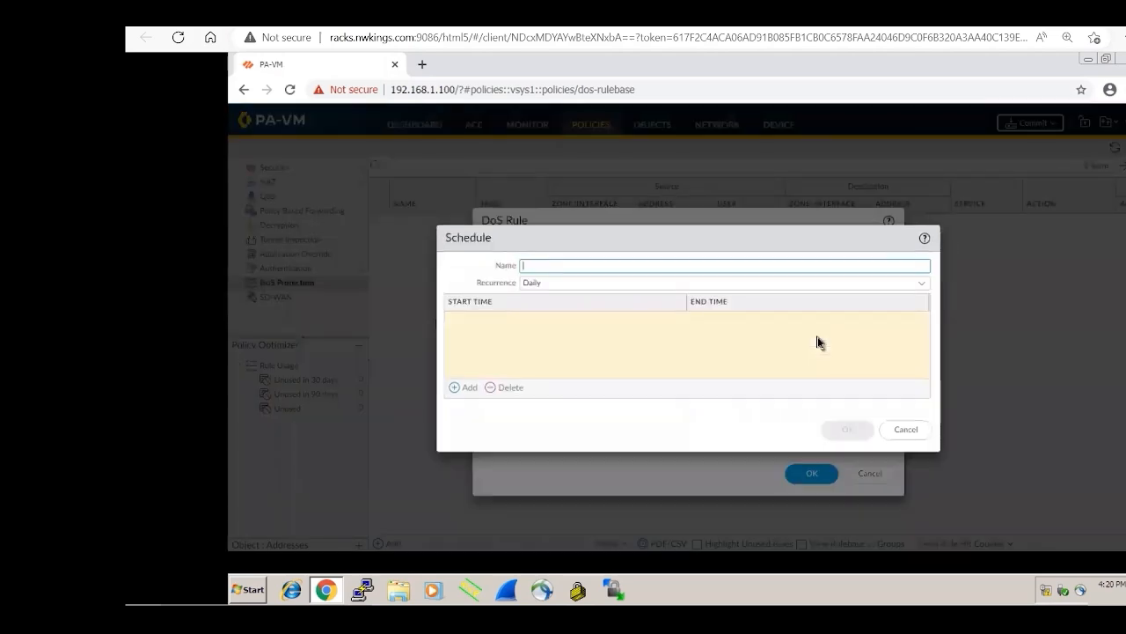
pyautogui.write('Schdule')
pyautogui.click(456, 389)
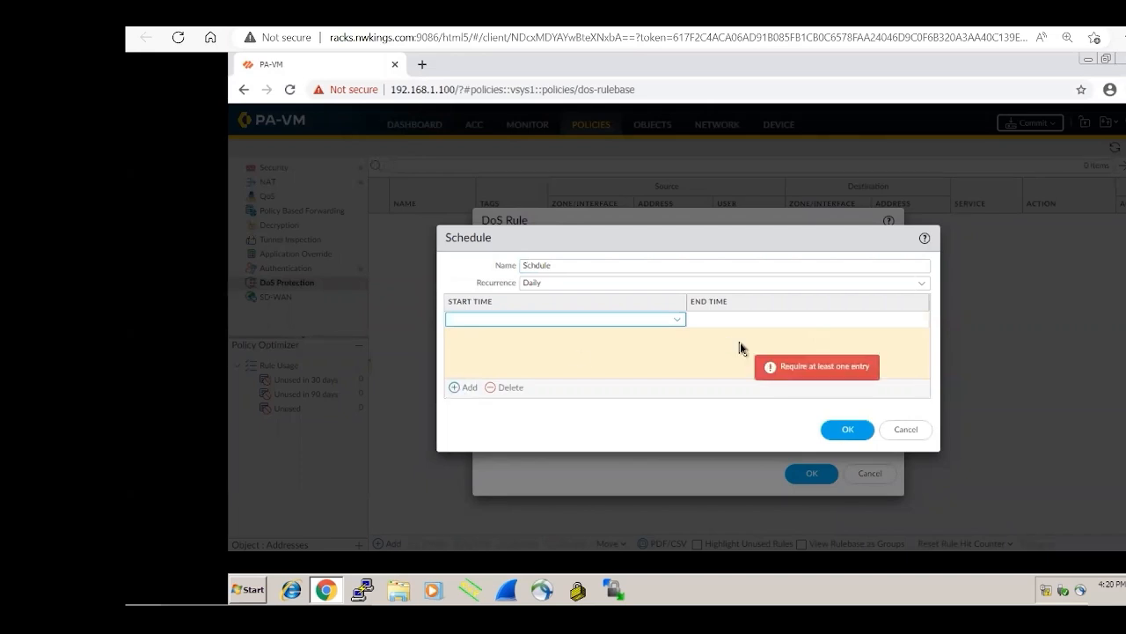
pyautogui.click(901, 432)
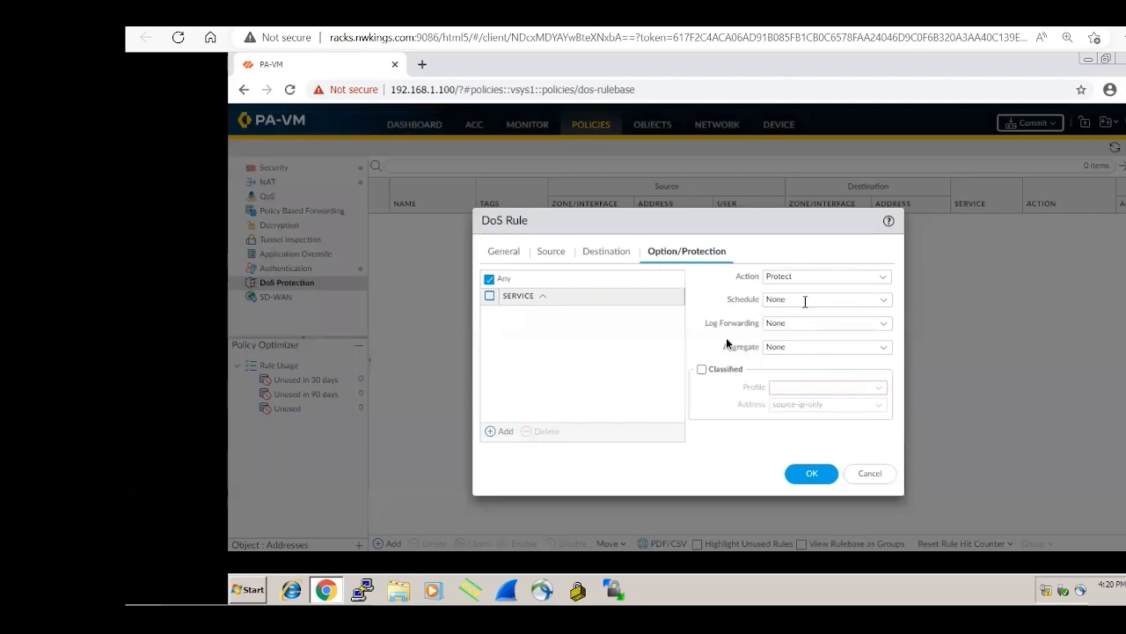
# Assign "DOS Profie" as the DoS rule's aggregate profile, leaving log forwarding at None
pyautogui.click(884, 329)
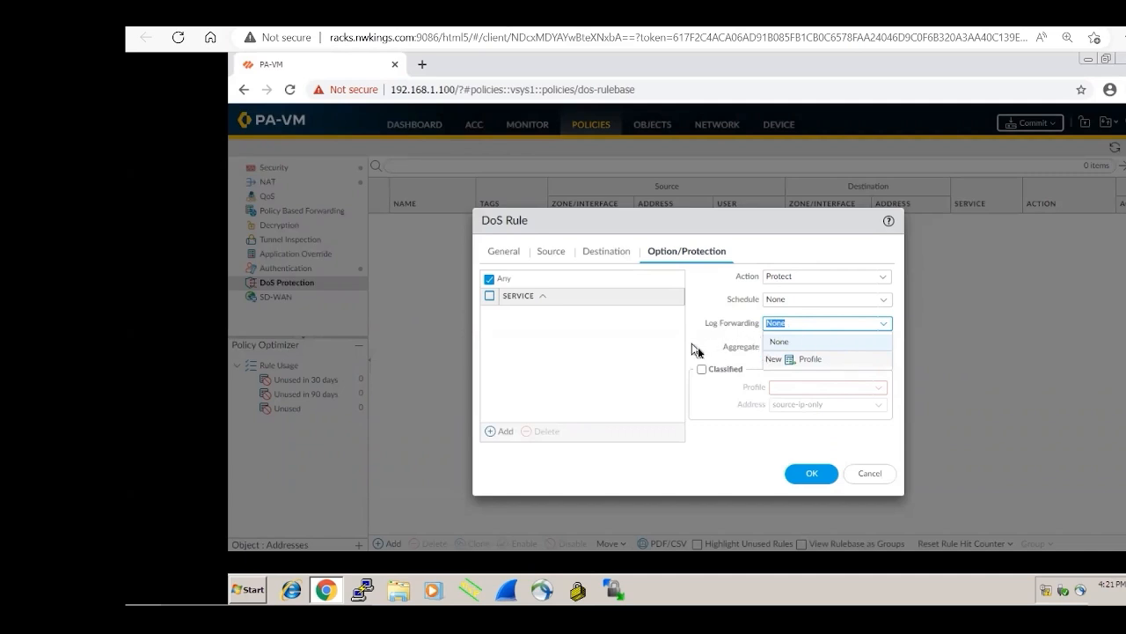
pyautogui.press('Tab')
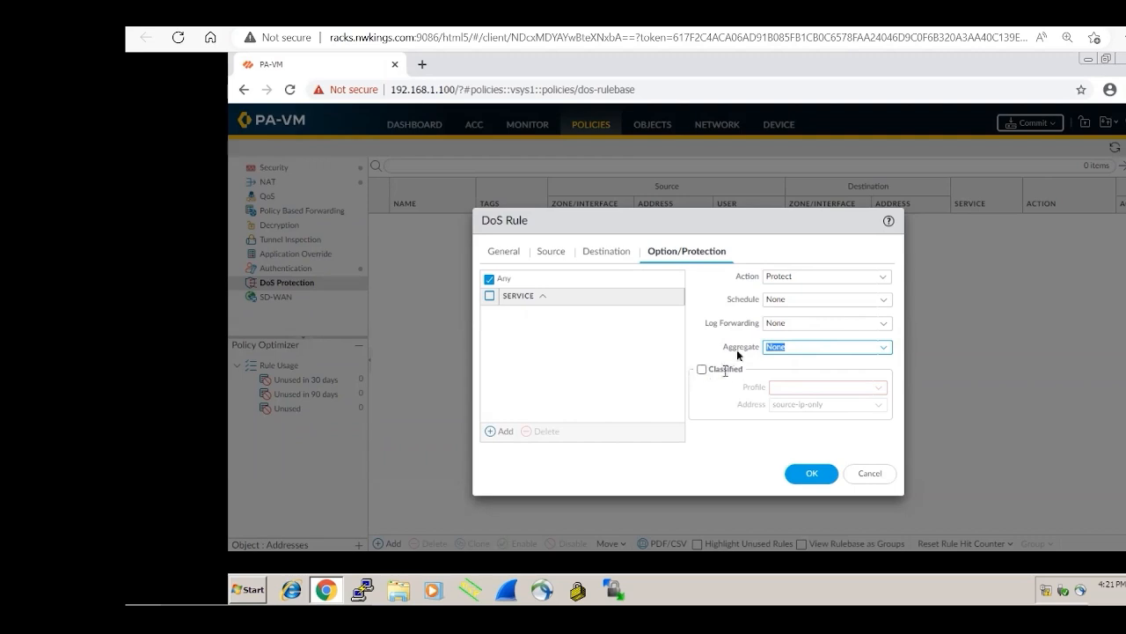
pyautogui.click(885, 352)
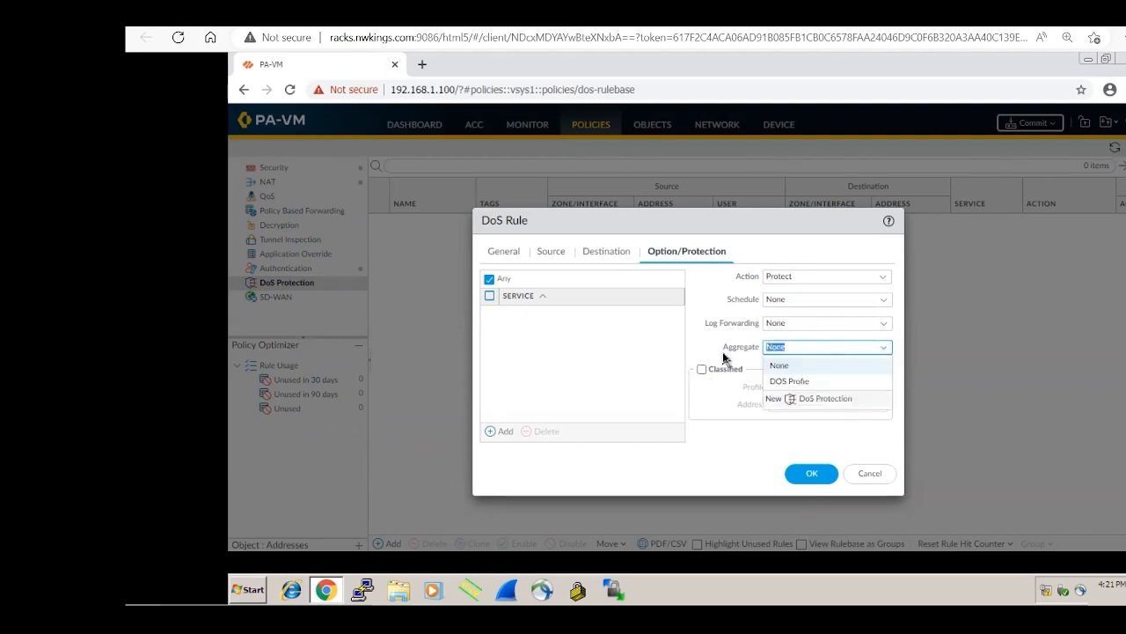
pyautogui.click(789, 384)
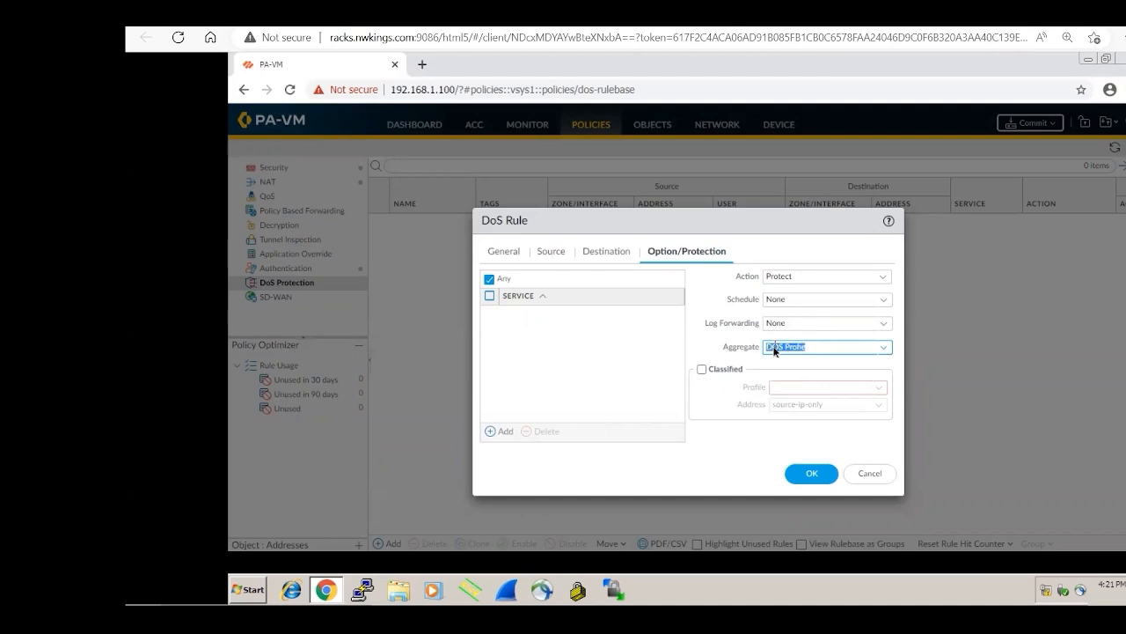
# Enable classified protection with the profile "Classify PRofile" and address src-dest-ip-both, and save the DoS rule
pyautogui.click(701, 371)
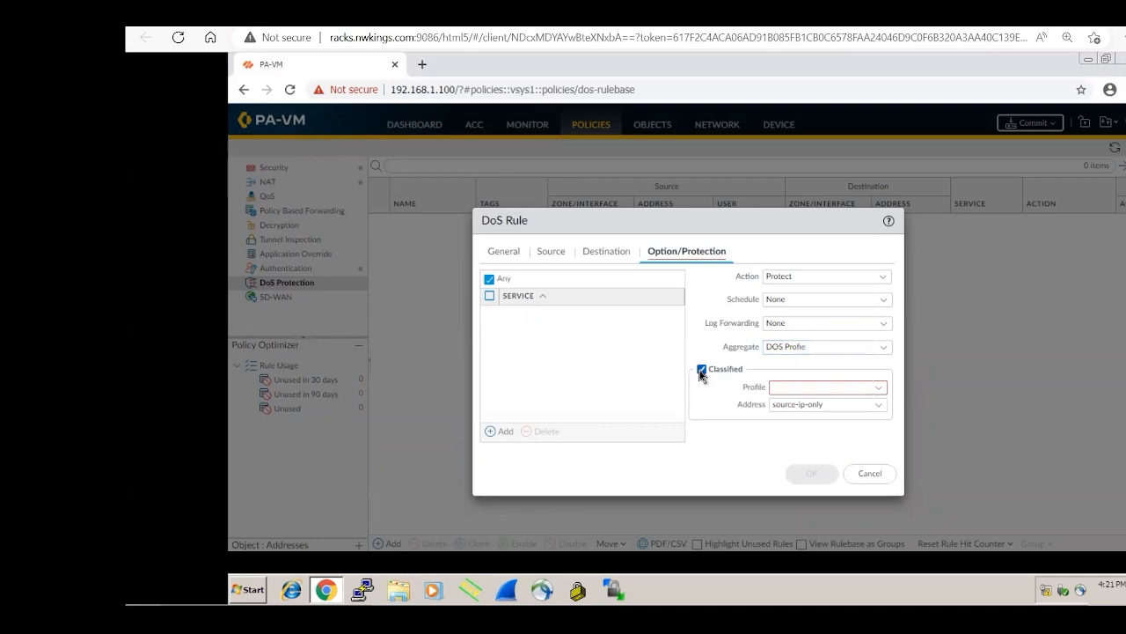
pyautogui.click(882, 388)
pyautogui.click(831, 407)
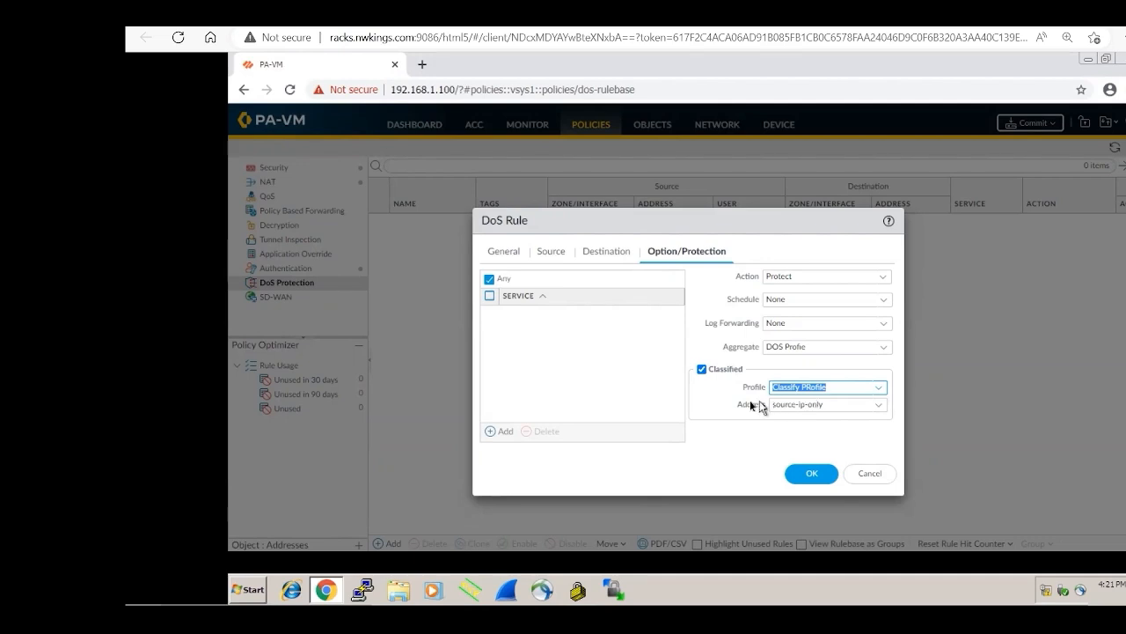
pyautogui.click(878, 408)
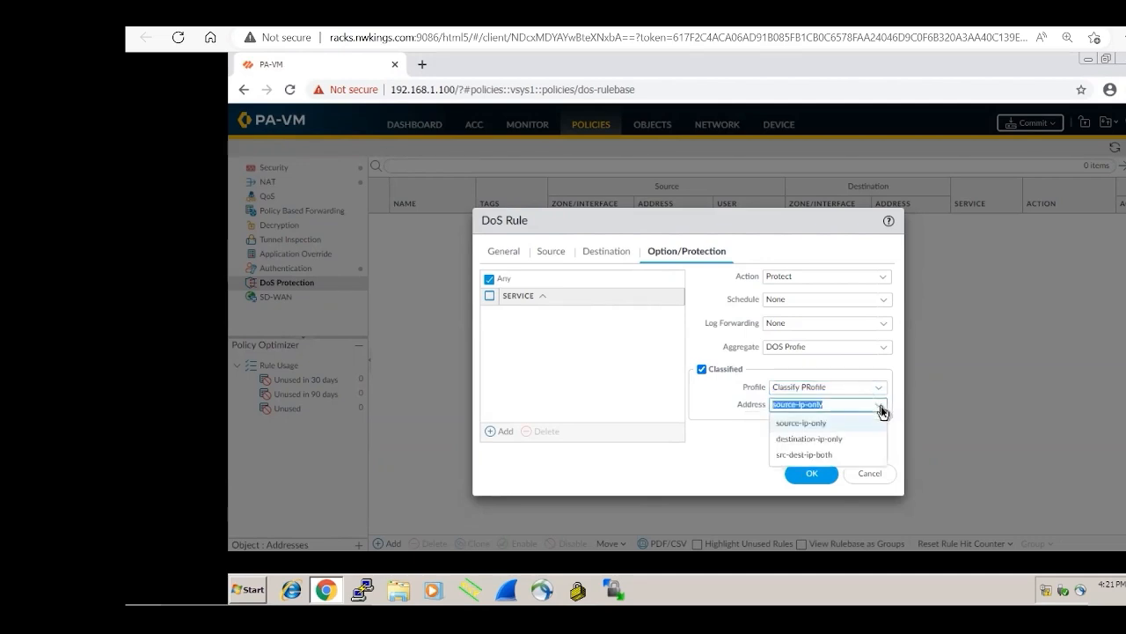
pyautogui.click(805, 455)
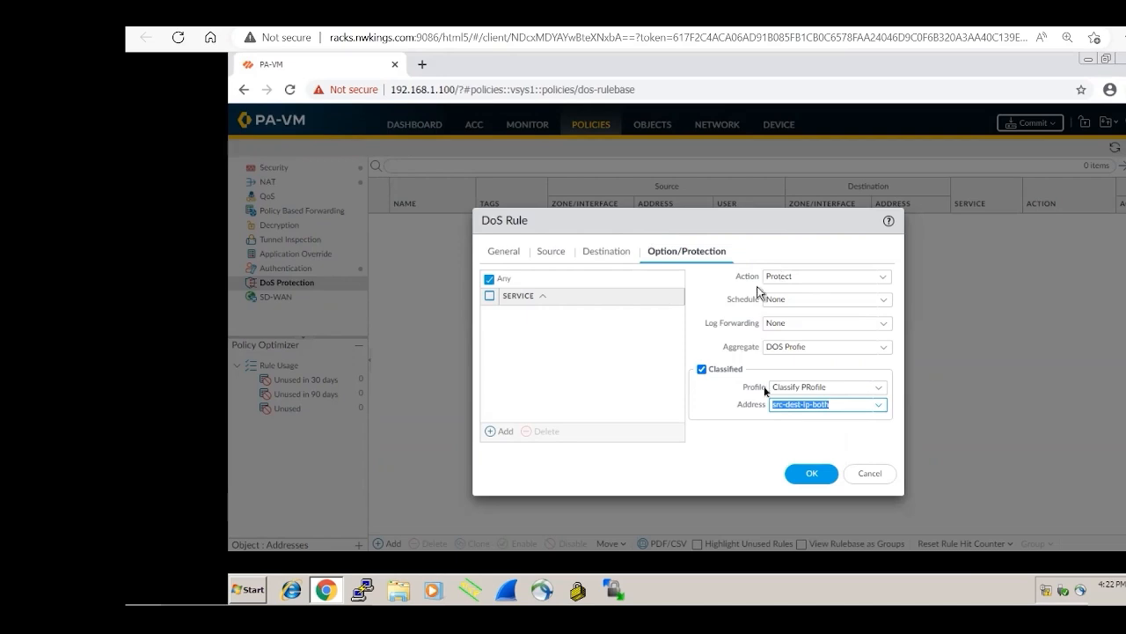
pyautogui.click(812, 474)
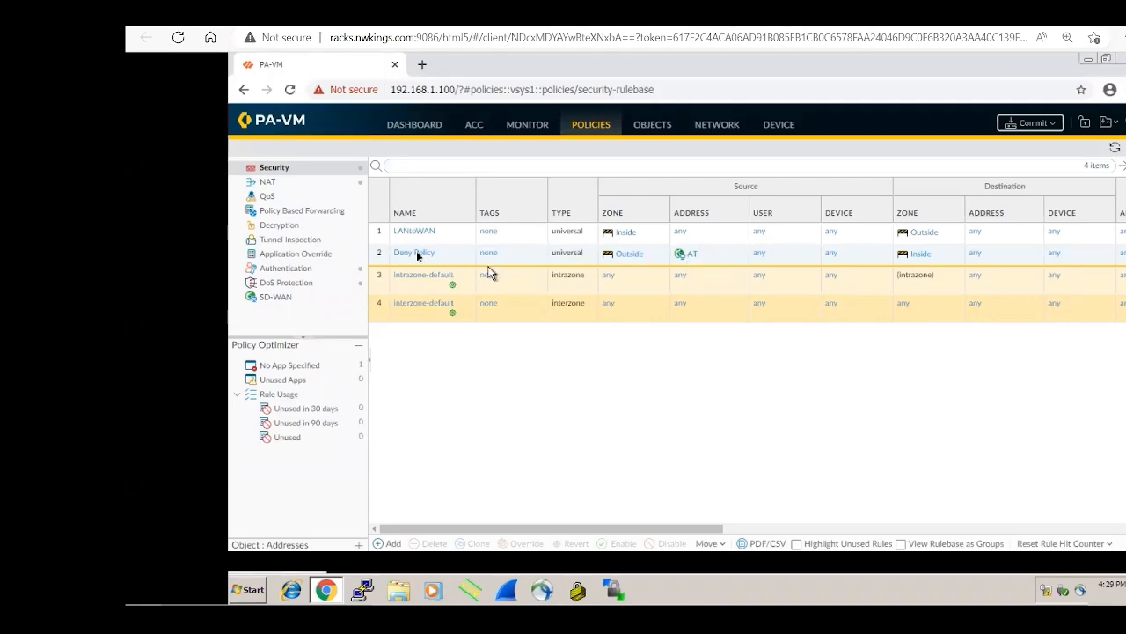
# Start a new security policy rule named "Deny oicynew" with Outside as its source zone
pyautogui.click(379, 544)
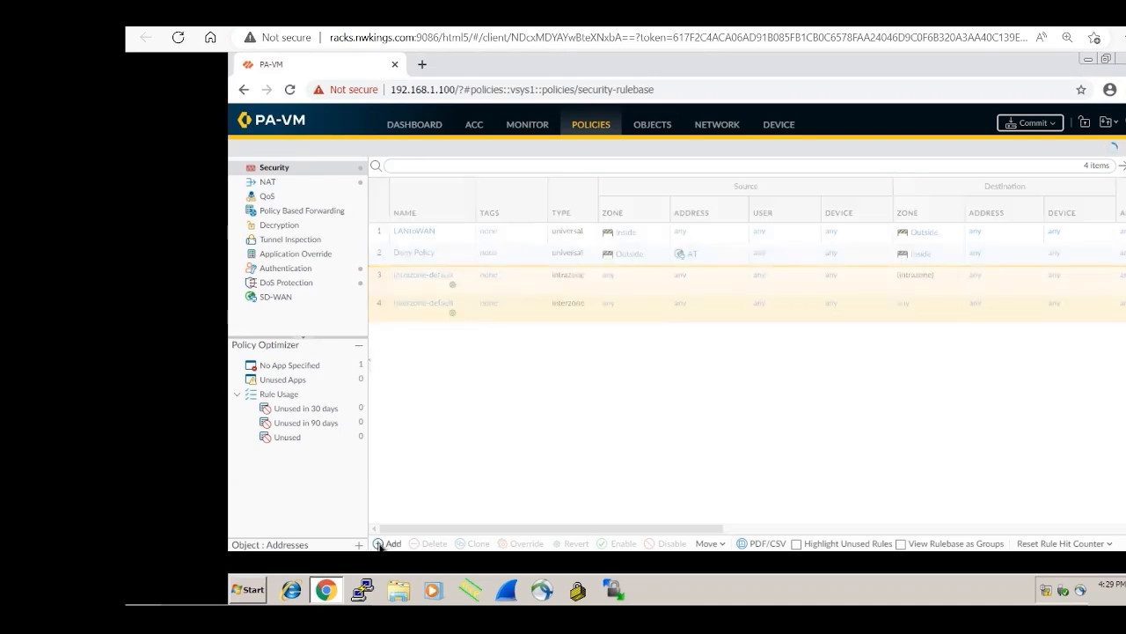
pyautogui.write('Deny oicynew')
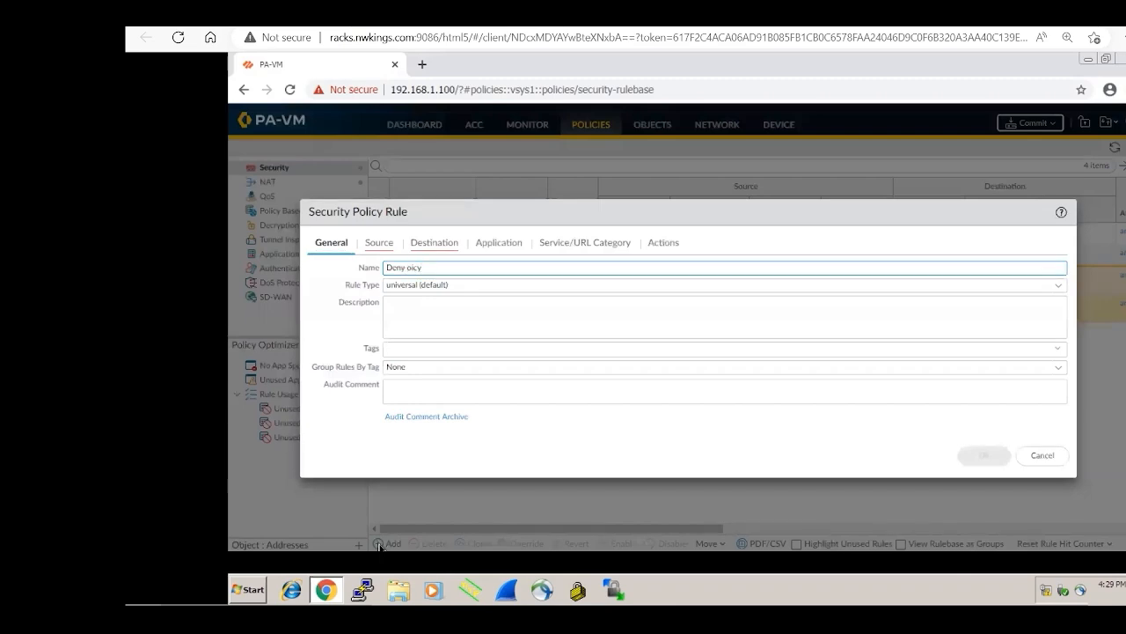
pyautogui.click(373, 248)
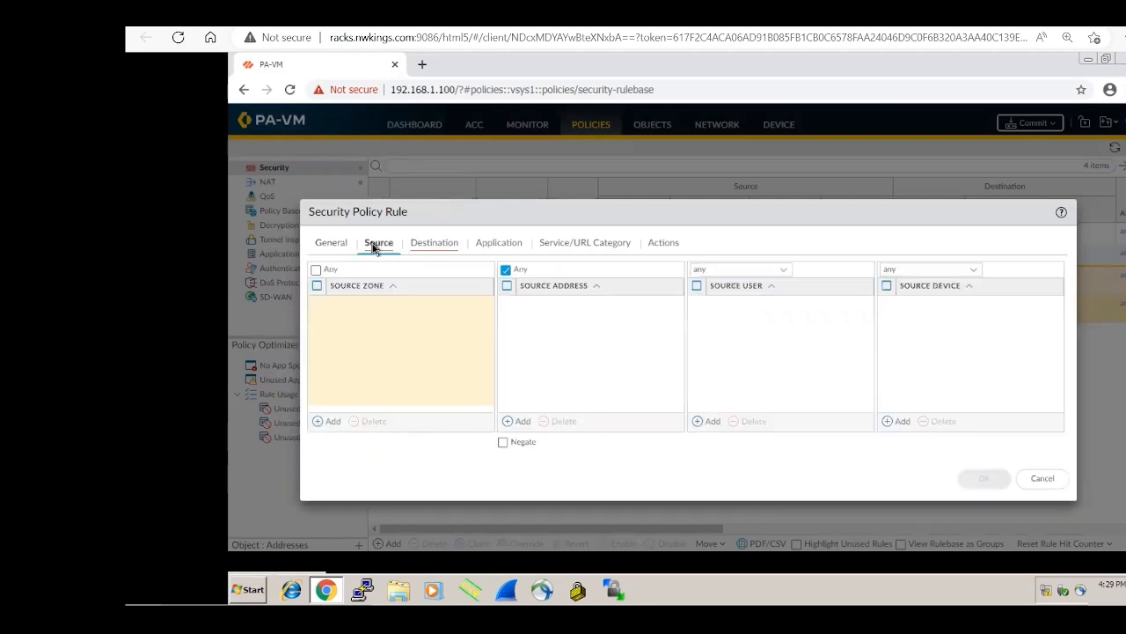
pyautogui.click(319, 421)
pyautogui.click(355, 334)
# Add 1.1.1.1 as the source address of the new security rule
pyautogui.click(512, 421)
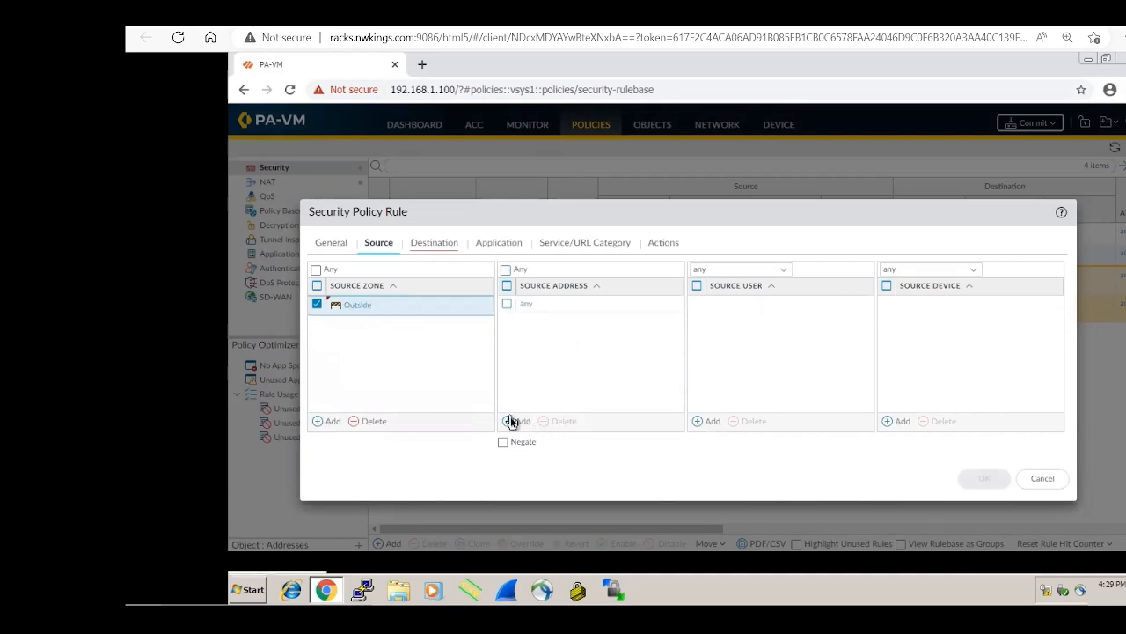
pyautogui.write('1.1.')
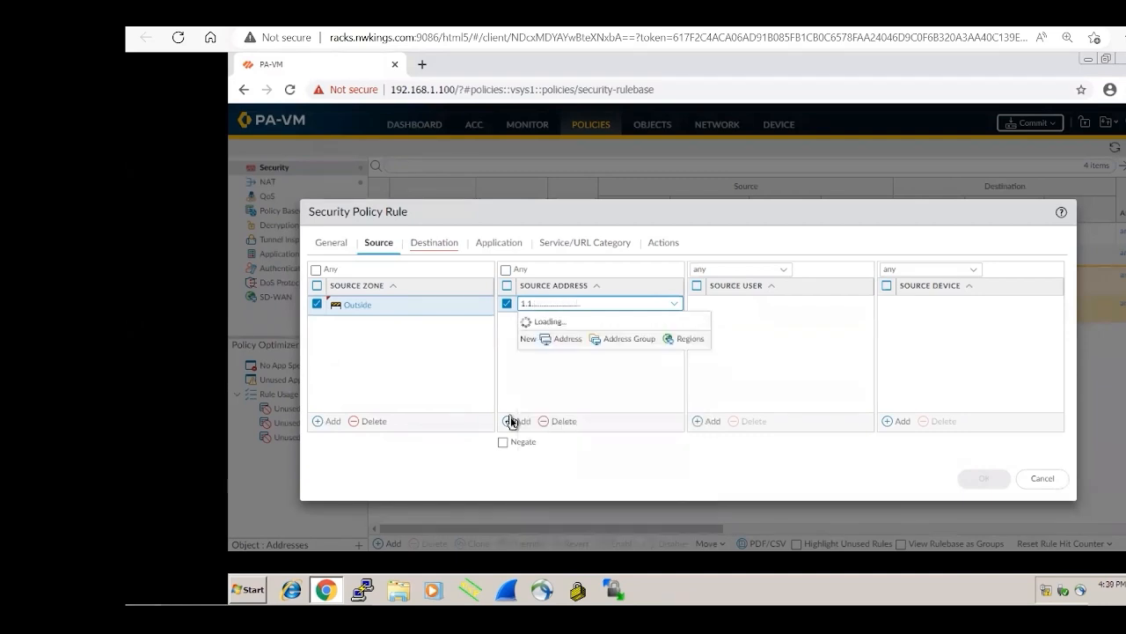
pyautogui.press('BackSpace')
pyautogui.press('BackSpace')
pyautogui.press('BackSpace')
pyautogui.press('BackSpace')
pyautogui.press('BackSpace')
pyautogui.press('BackSpace')
pyautogui.press('BackSpace')
pyautogui.press('BackSpace')
pyautogui.press('BackSpace')
pyautogui.press('BackSpace')
pyautogui.press('BackSpace')
pyautogui.press('BackSpace')
pyautogui.press('BackSpace')
pyautogui.press('BackSpace')
pyautogui.press('BackSpace')
pyautogui.press('BackSpace')
pyautogui.write('1.1')
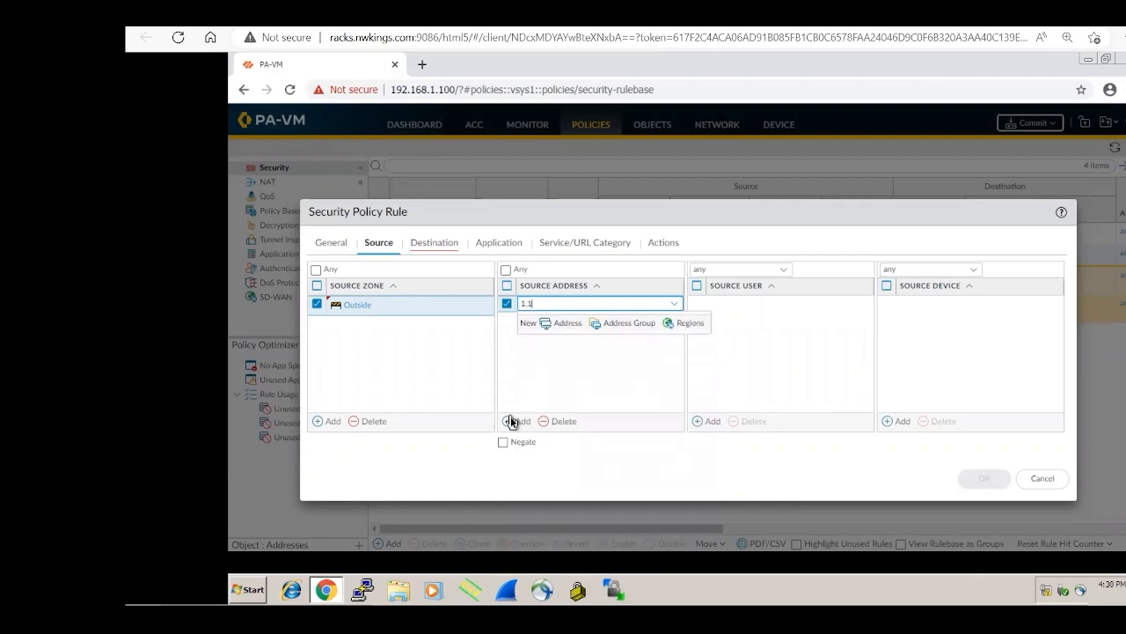
pyautogui.click(565, 393)
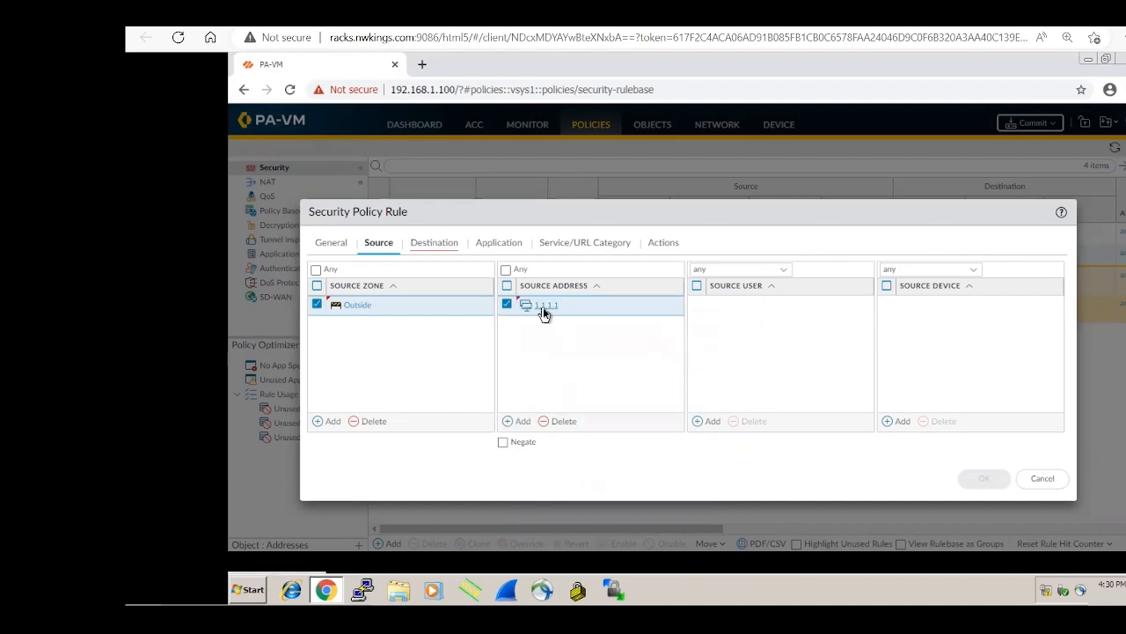
# Set the security rule's destination zone to Inside
pyautogui.click(432, 245)
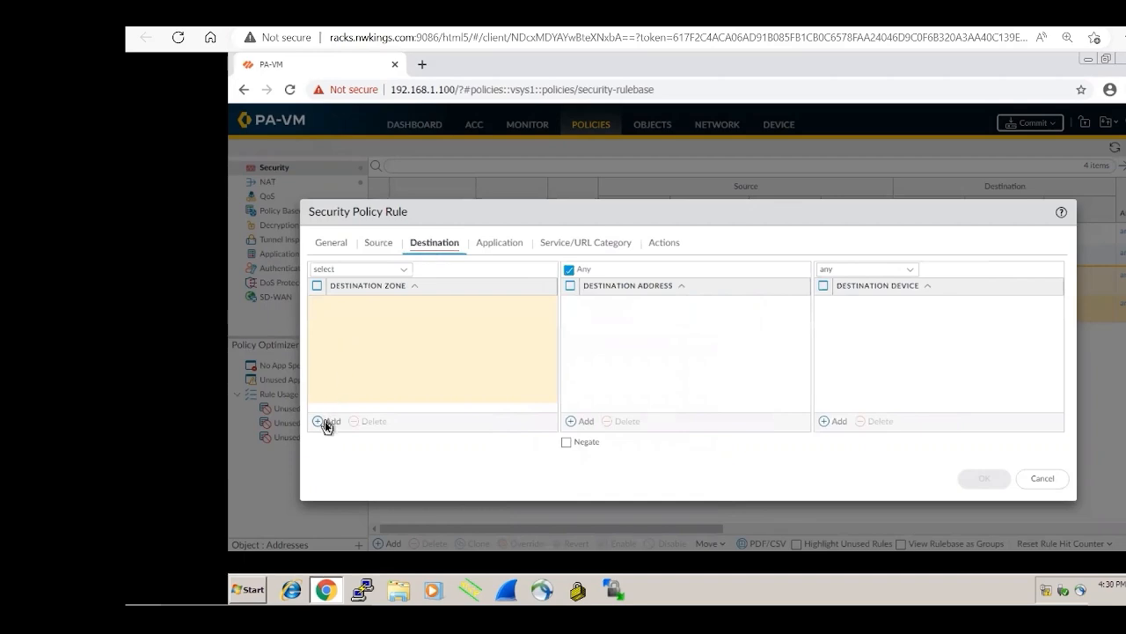
pyautogui.click(324, 420)
pyautogui.click(350, 322)
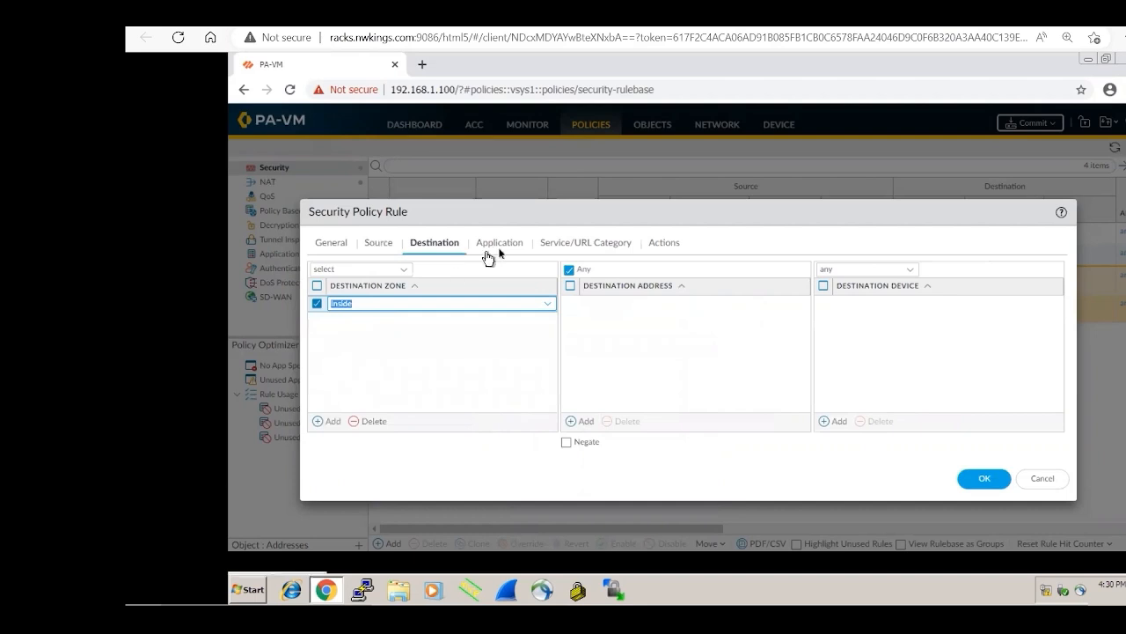
# Set the security rule's action to Deny and save the rule
pyautogui.click(664, 246)
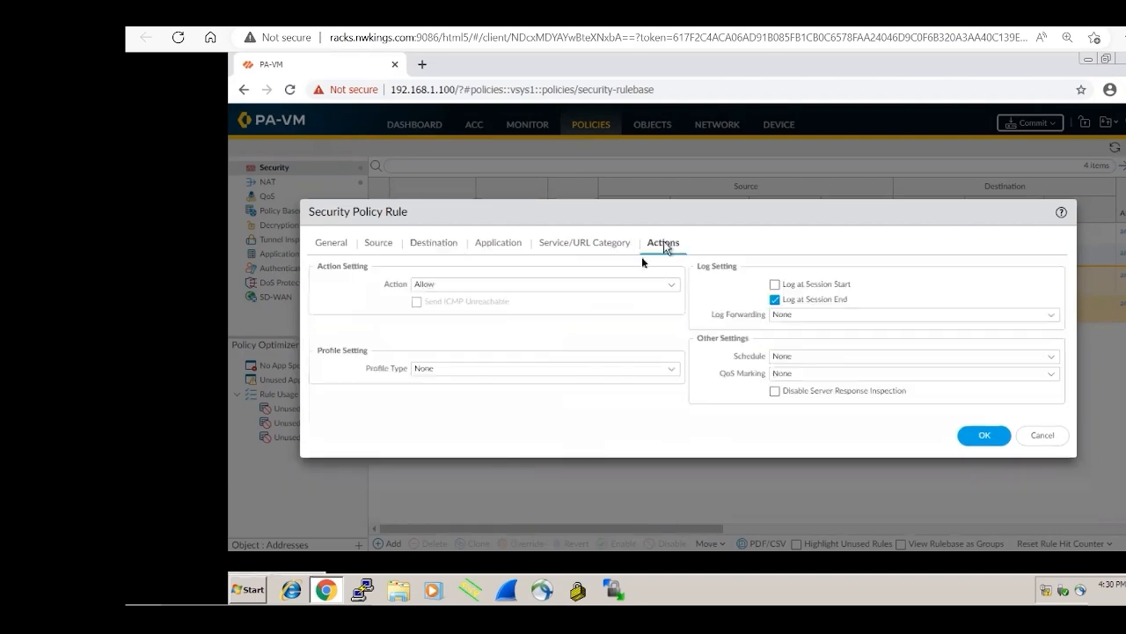
pyautogui.click(674, 290)
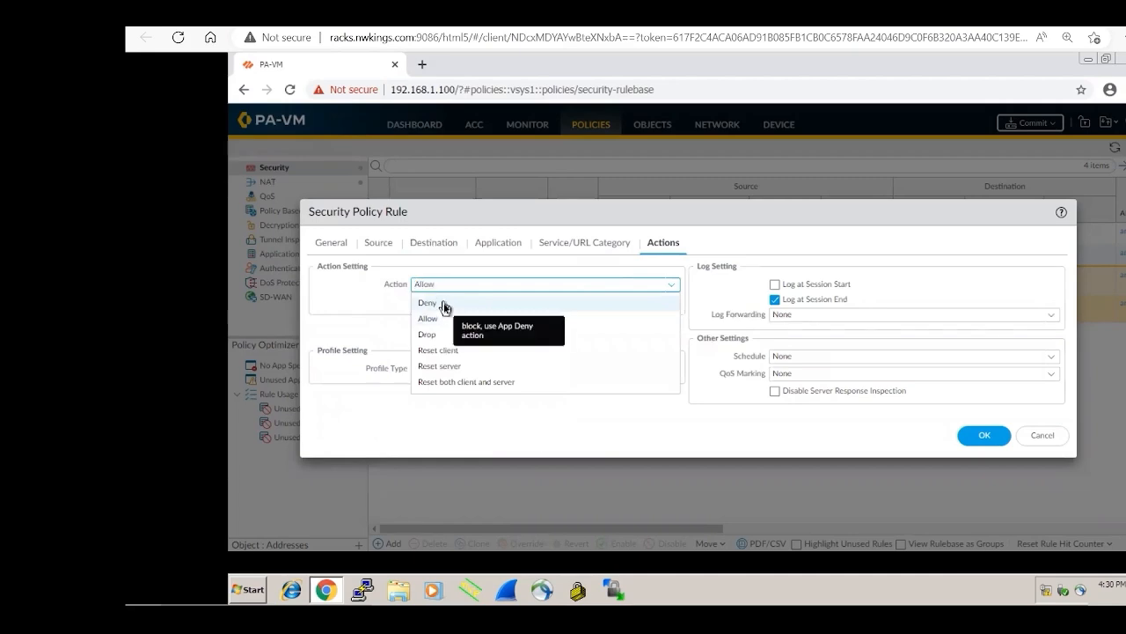
pyautogui.click(442, 308)
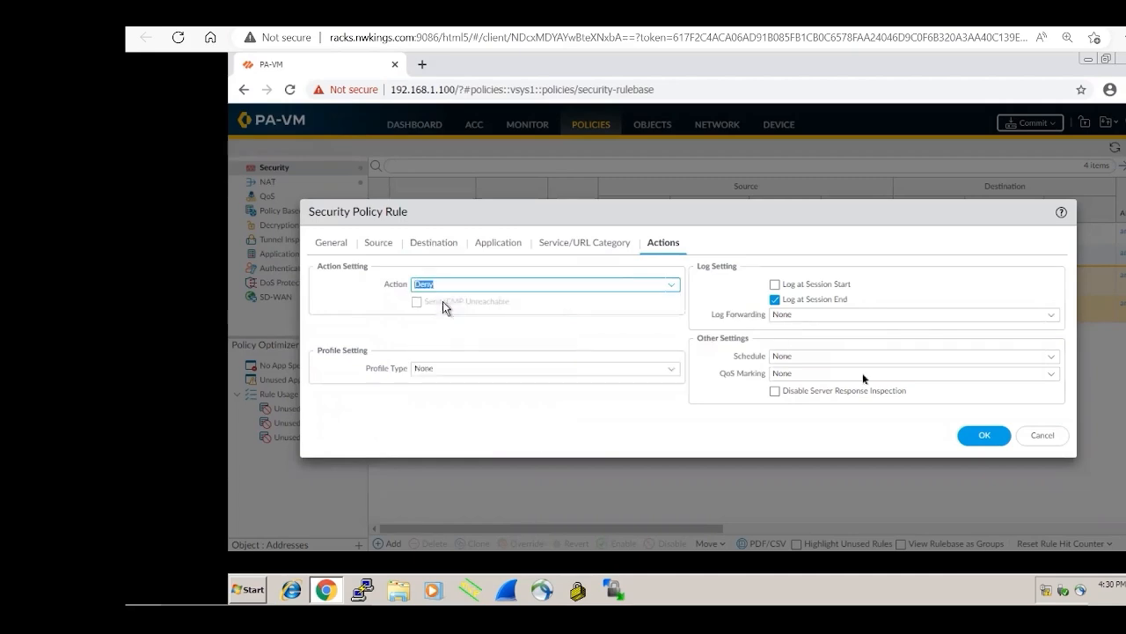
pyautogui.click(977, 436)
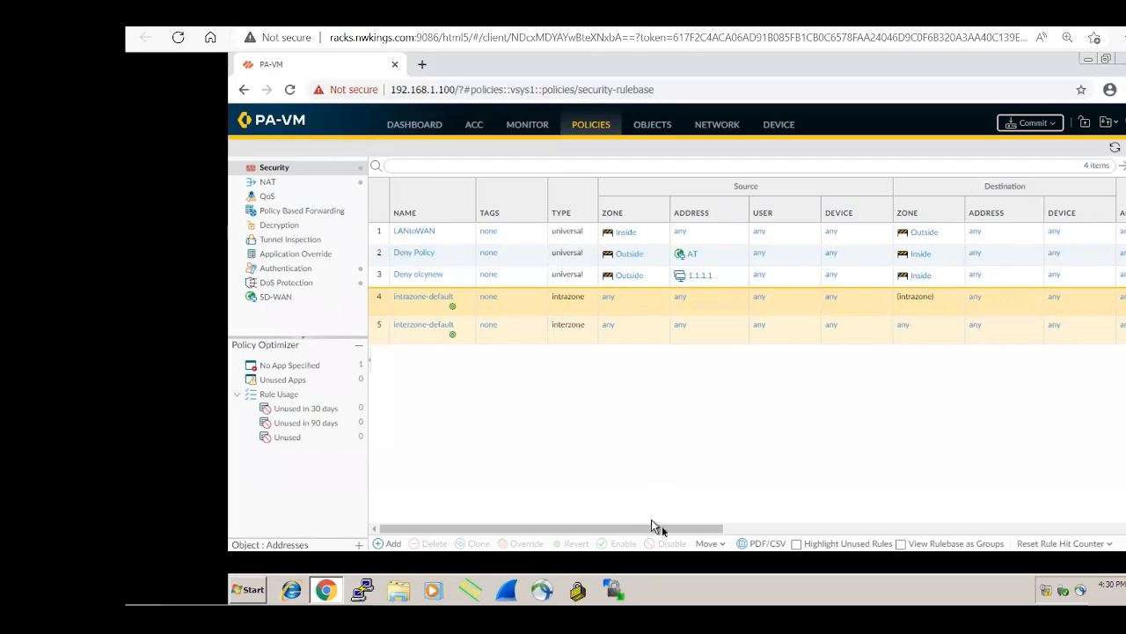
pyautogui.moveTo(663, 528); pyautogui.dragTo(773, 528)
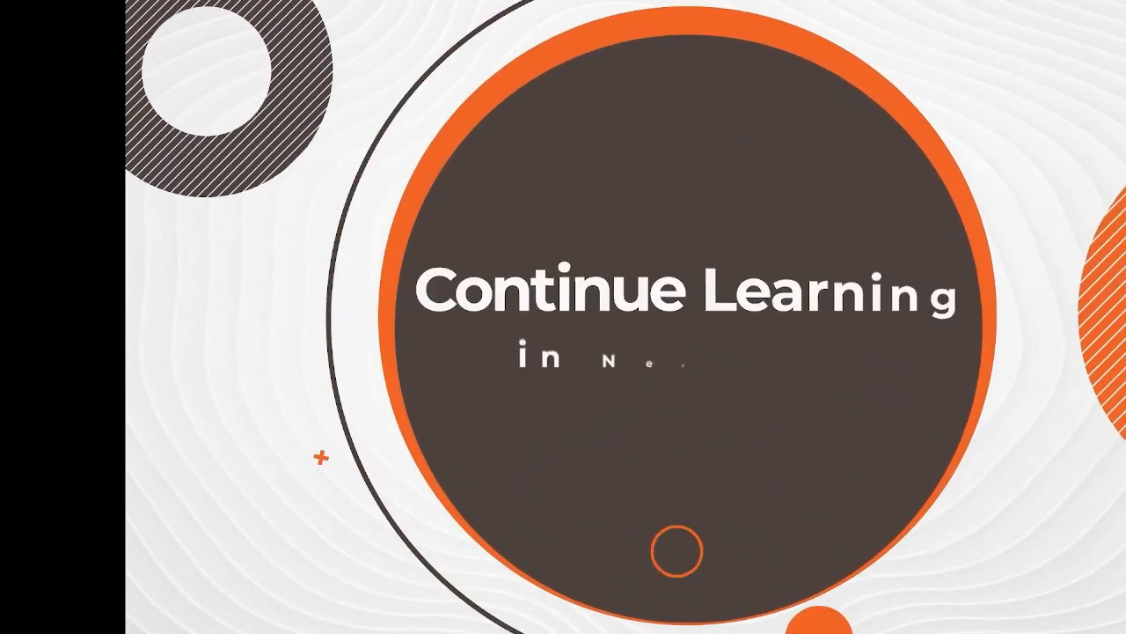
pyautogui.press('Escape')
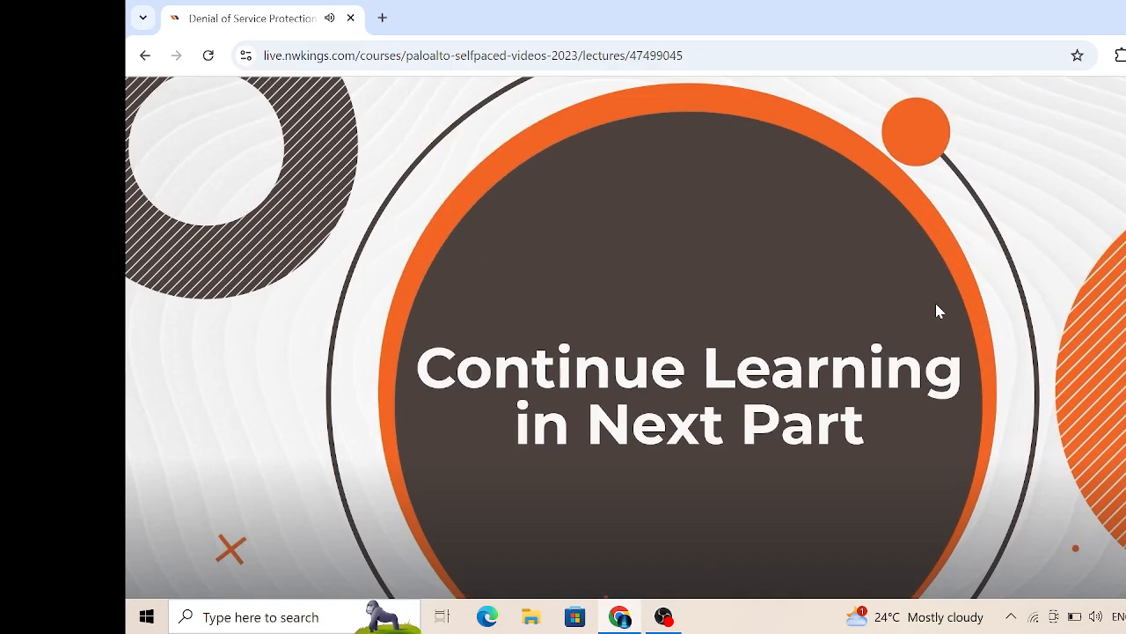